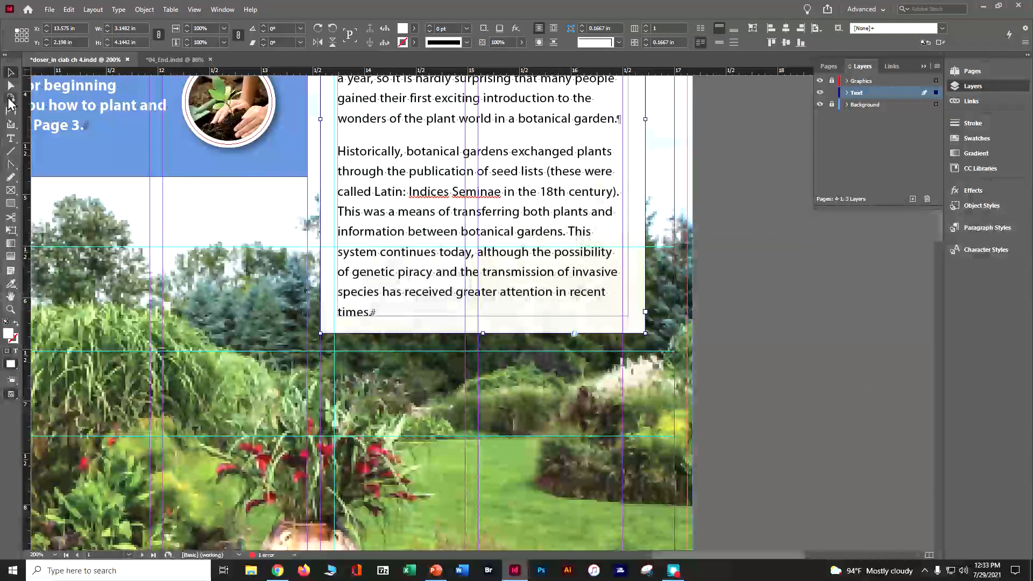
Step: Move the lower-right anchor point of the Botanical Gardens Worldwide text frame inward to the guide intersection at X 16.5 in, Y 5.5 in
{"action": "left_click", "coordinate": [10, 85]}
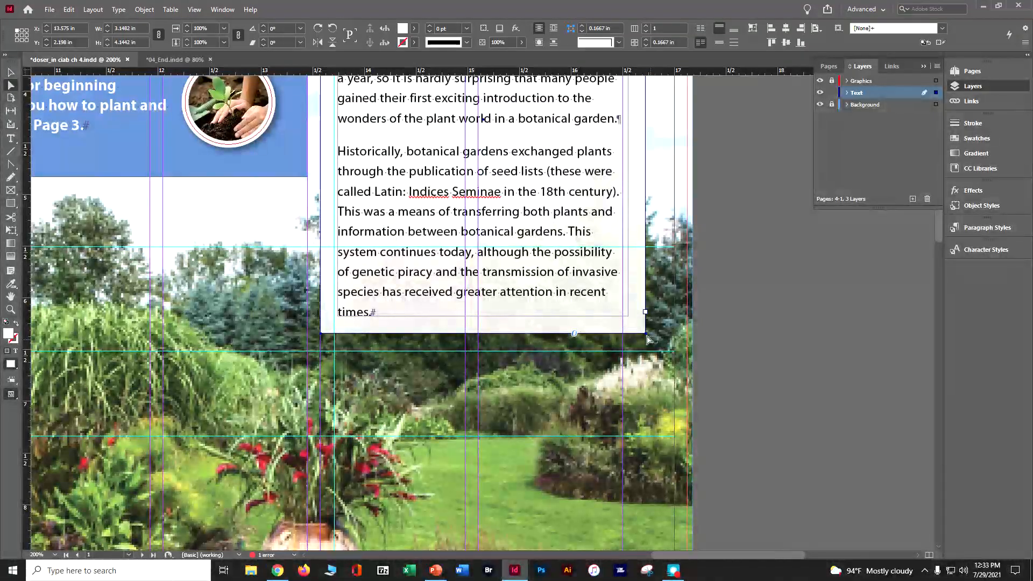
{"action": "mouse_move", "coordinate": [640, 329]}
{"action": "left_mouse_down"}
{"action": "mouse_move", "coordinate": [650, 337]}
{"action": "mouse_move", "coordinate": [640, 344]}
{"action": "left_mouse_up"}
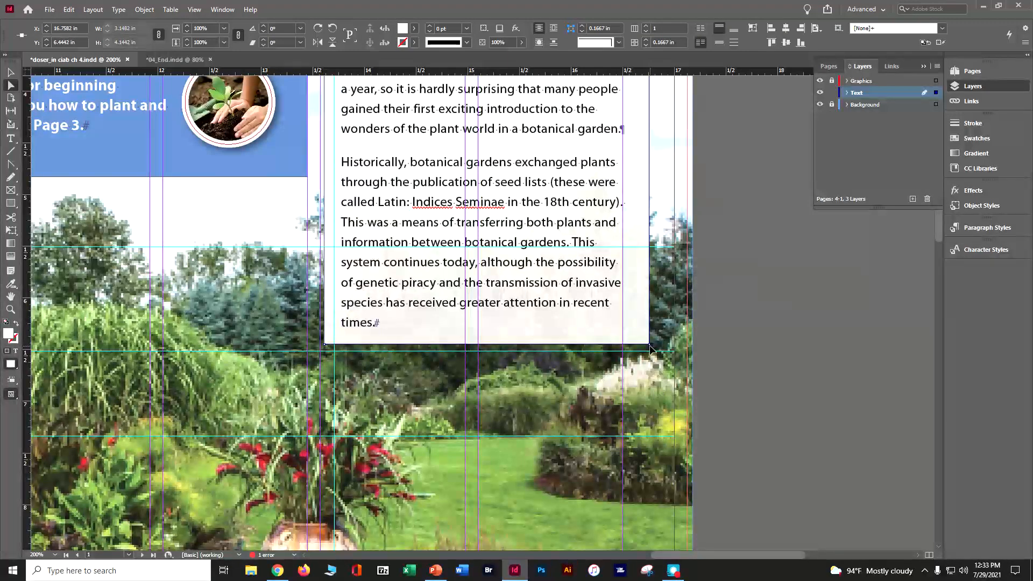
{"action": "left_click_drag", "start_coordinate": [650, 345], "coordinate": [624, 252]}
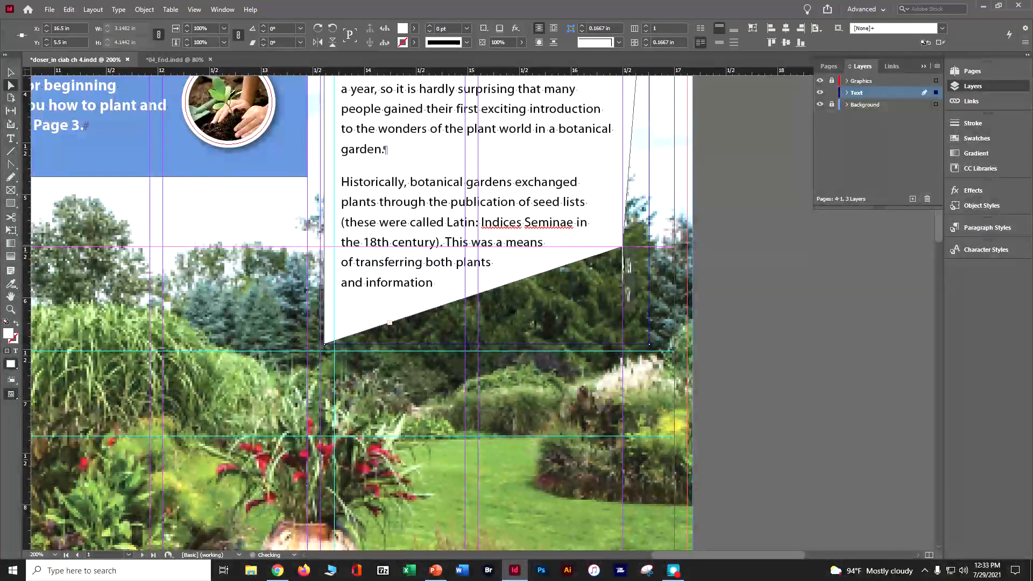
{"action": "left_click_drag", "start_coordinate": [623, 248], "coordinate": [623, 248]}
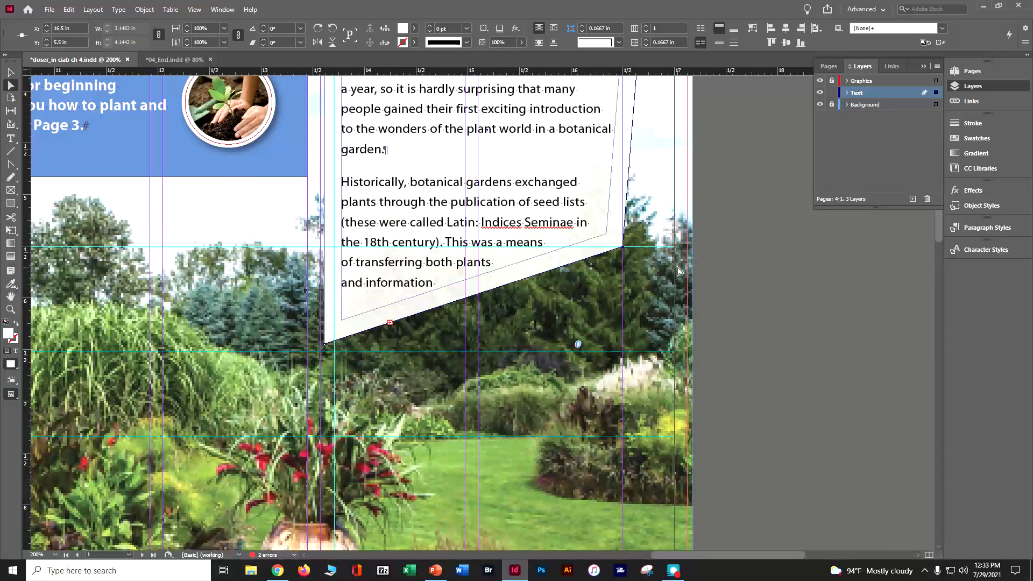
{"action": "key", "text": "ctrl+minus"}
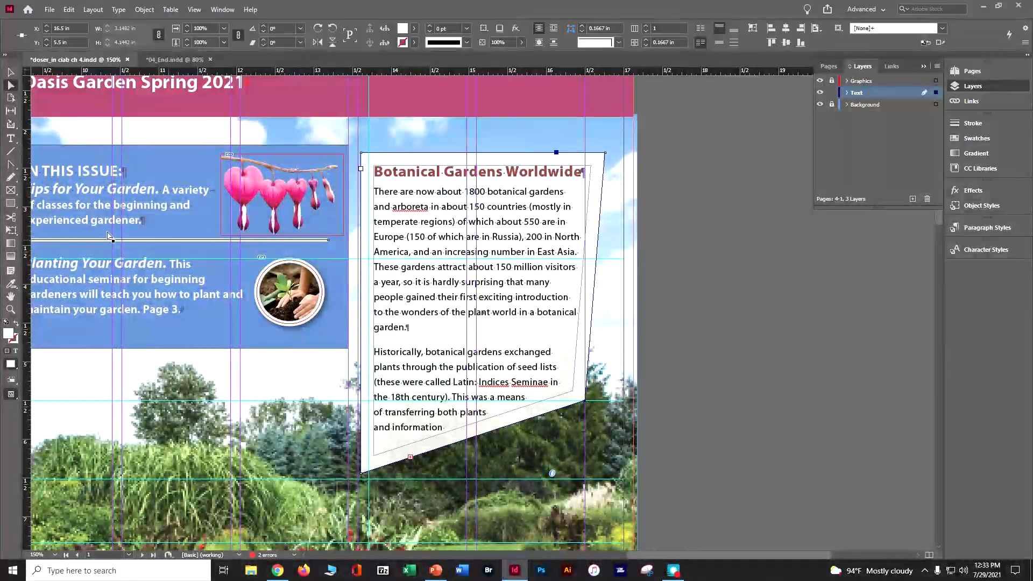
Step: Convert the moved corner of the Botanical Gardens frame to a curve with the Convert Direction Point tool and adjust its upper direction handle
{"action": "left_click", "coordinate": [9, 165]}
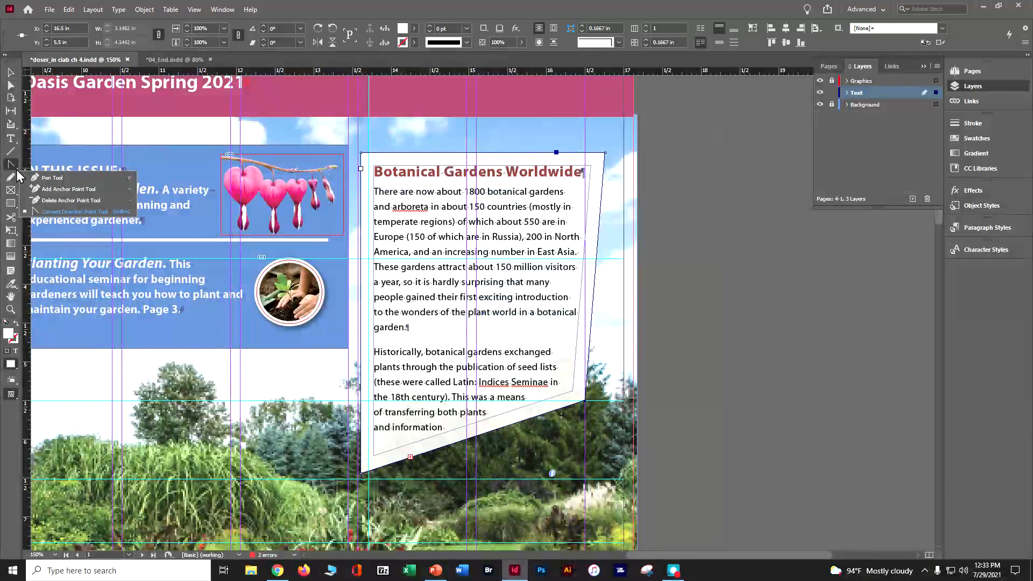
{"action": "left_click", "coordinate": [584, 401]}
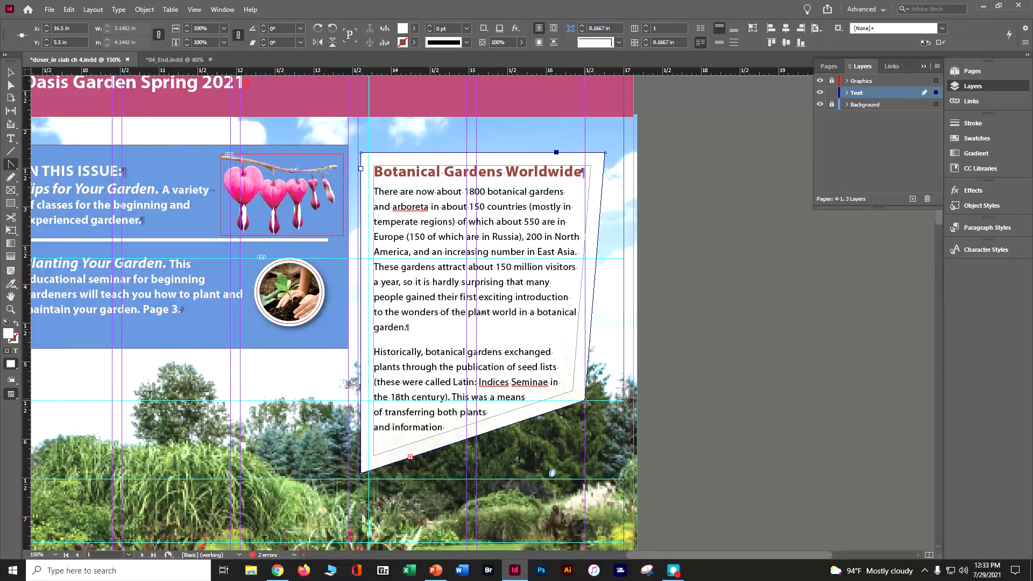
{"action": "left_click_drag", "start_coordinate": [586, 403], "coordinate": [653, 253]}
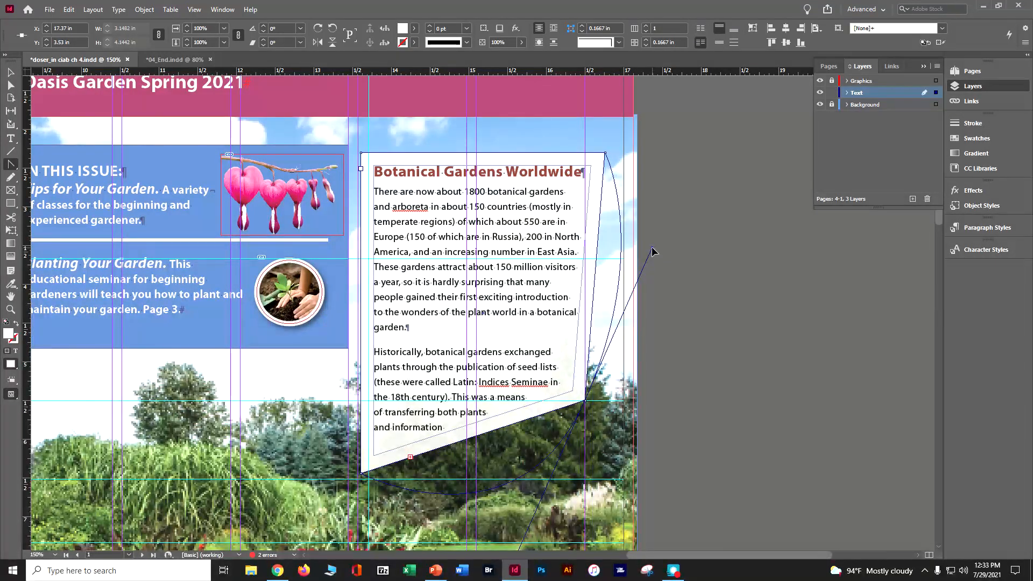
{"action": "left_click_drag", "start_coordinate": [652, 252], "coordinate": [646, 217]}
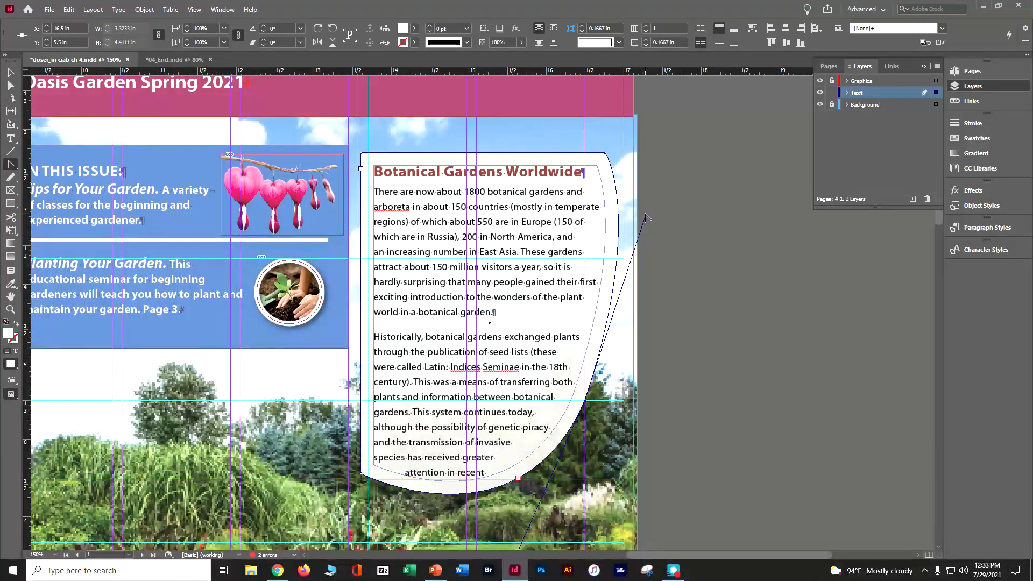
{"action": "left_click_drag", "start_coordinate": [647, 216], "coordinate": [633, 178]}
{"action": "scroll", "coordinate": [515, 441], "scroll_direction": "down", "scroll_amount": 3}
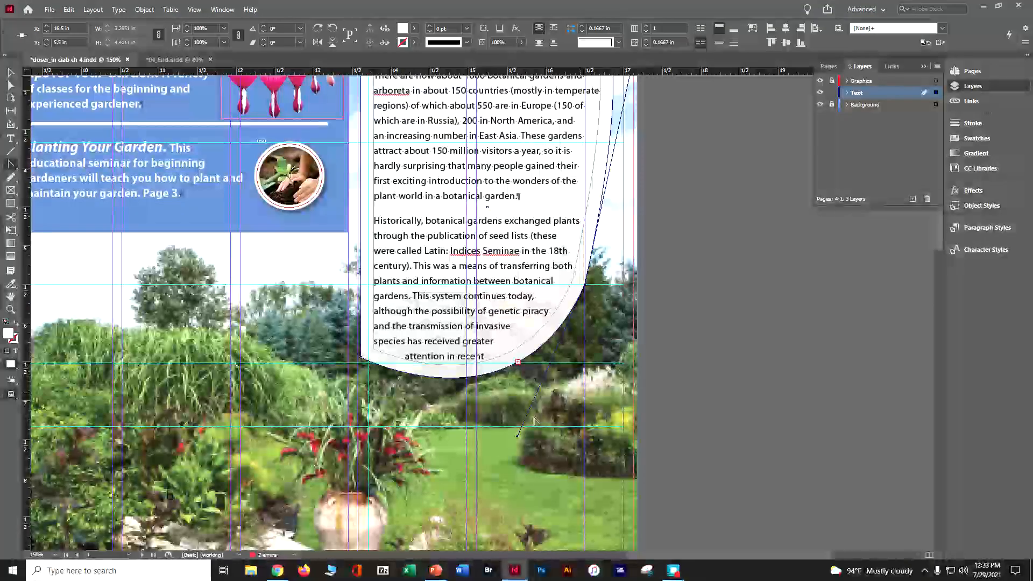
Step: Reshape the corner's curve by pulling new, longer direction handles from the anchor point until the frame holds all of the article text
{"action": "left_click_drag", "start_coordinate": [517, 437], "coordinate": [586, 283]}
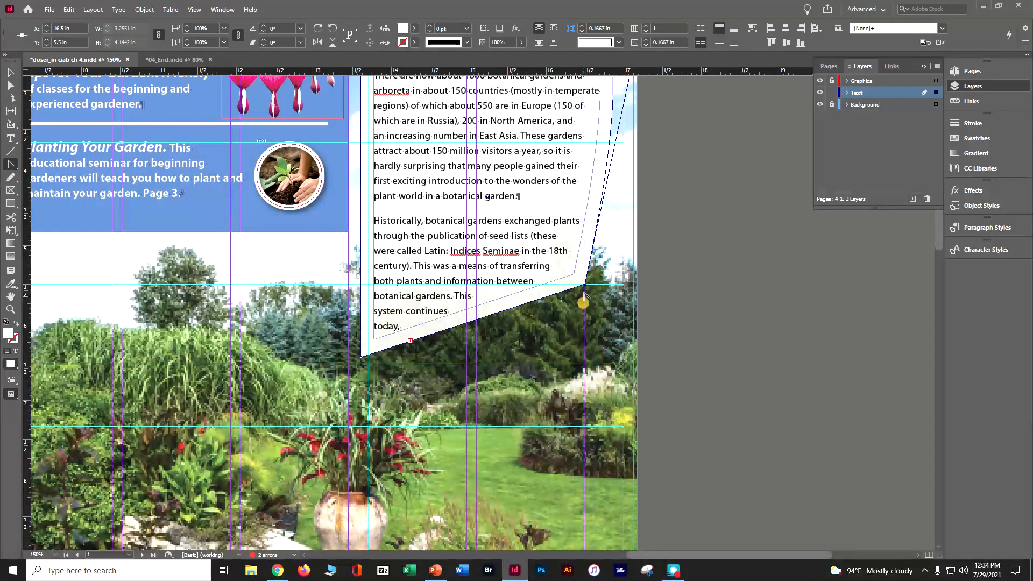
{"action": "left_click_drag", "start_coordinate": [586, 284], "coordinate": [652, 135]}
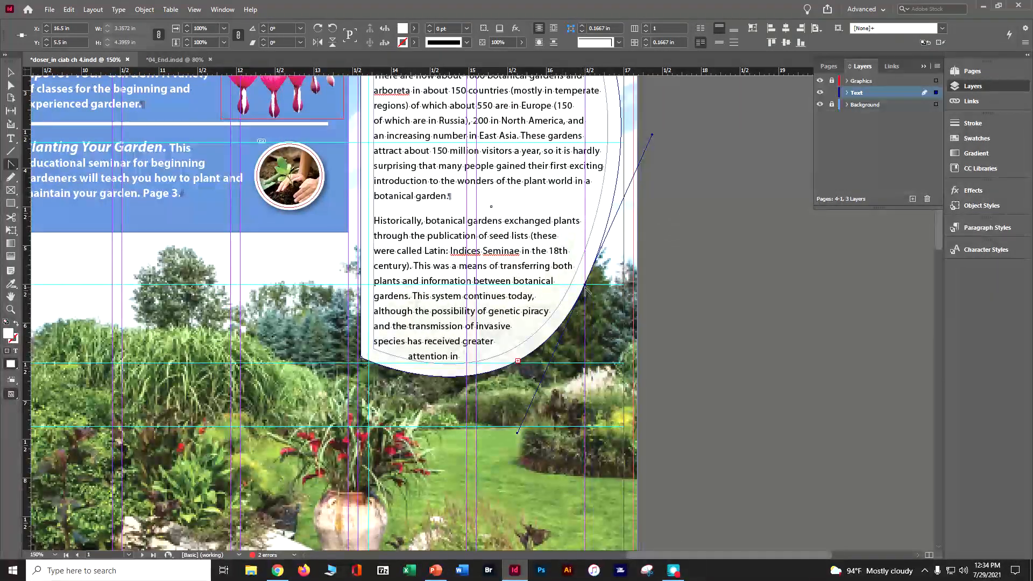
{"action": "left_click_drag", "start_coordinate": [586, 284], "coordinate": [636, 93]}
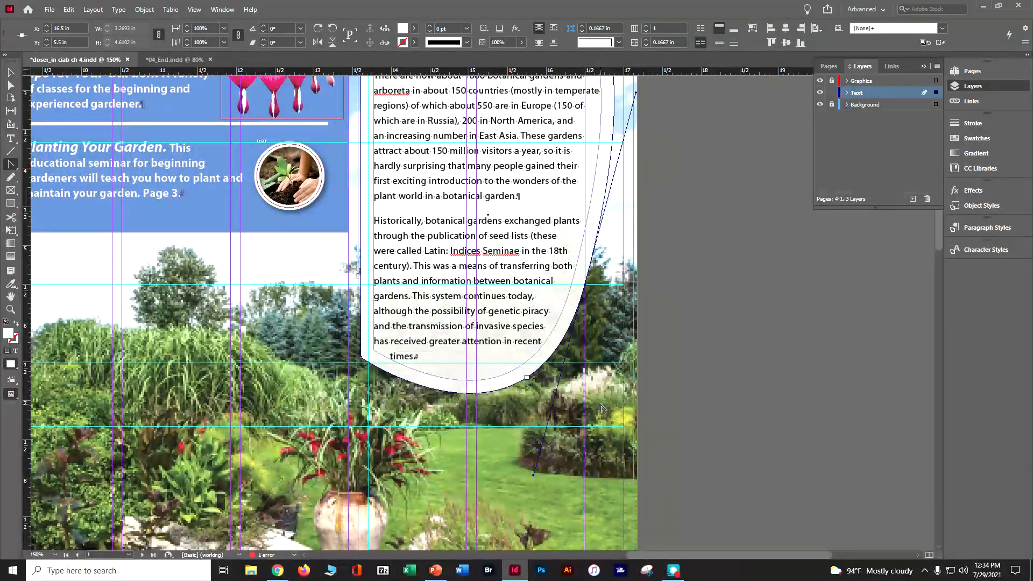
Step: Save the newsletter document and deselect all objects
{"action": "key", "text": "ctrl+minus"}
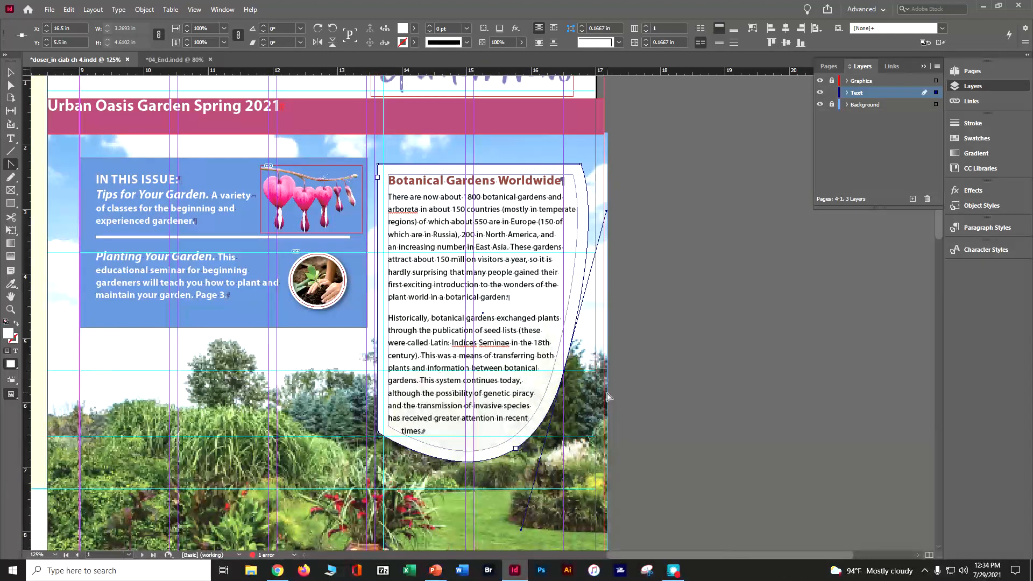
{"action": "key", "text": "ctrl+s"}
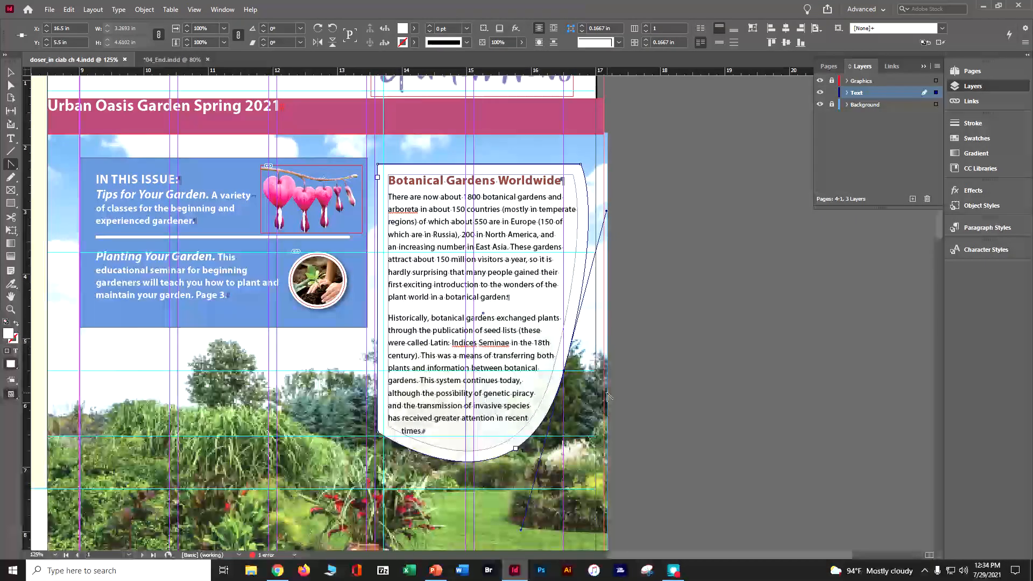
{"action": "left_click", "coordinate": [70, 9]}
{"action": "left_click", "coordinate": [105, 190]}
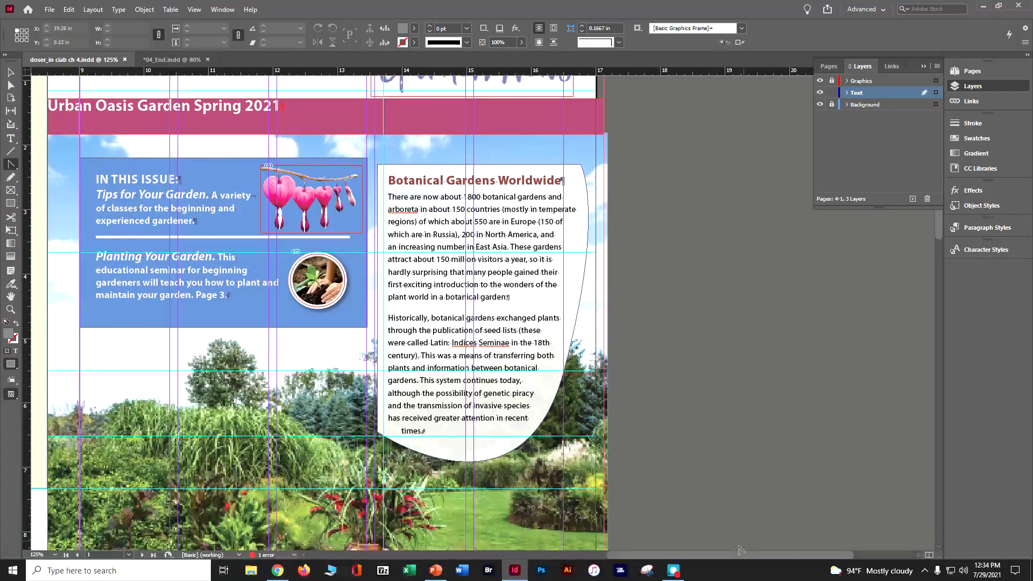
Step: Set the flower descriptions text frame on page 4 to three columns in Text Frame Options, with Preview on
{"action": "left_click_drag", "start_coordinate": [734, 553], "coordinate": [564, 545]}
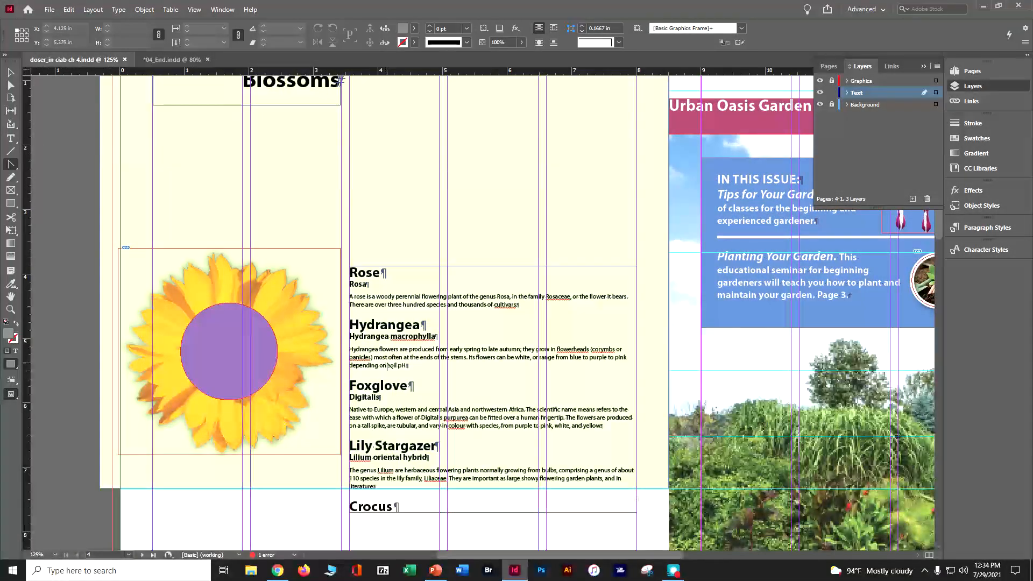
{"action": "left_click", "coordinate": [11, 72]}
{"action": "left_click", "coordinate": [400, 272]}
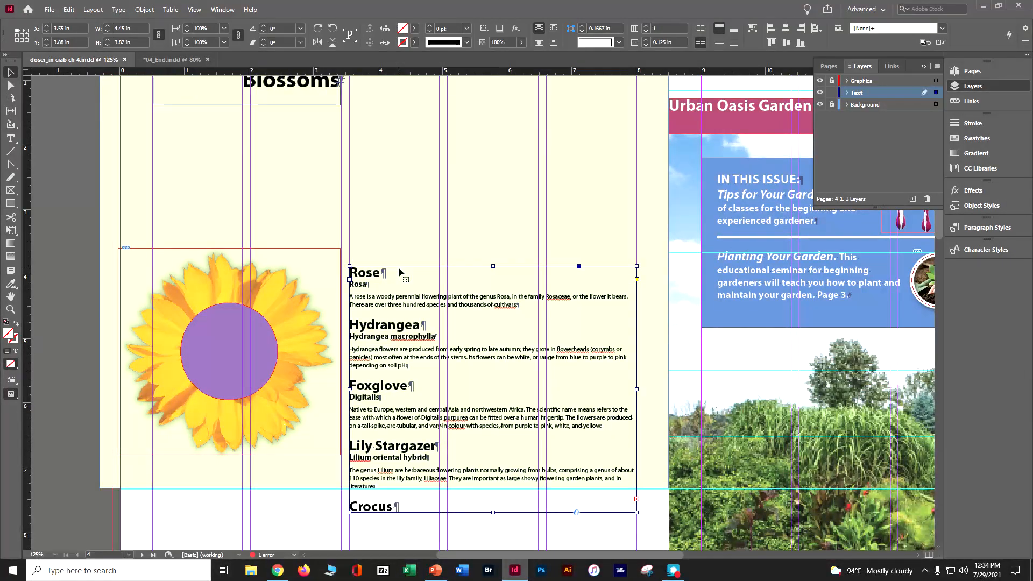
{"action": "right_click", "coordinate": [400, 273]}
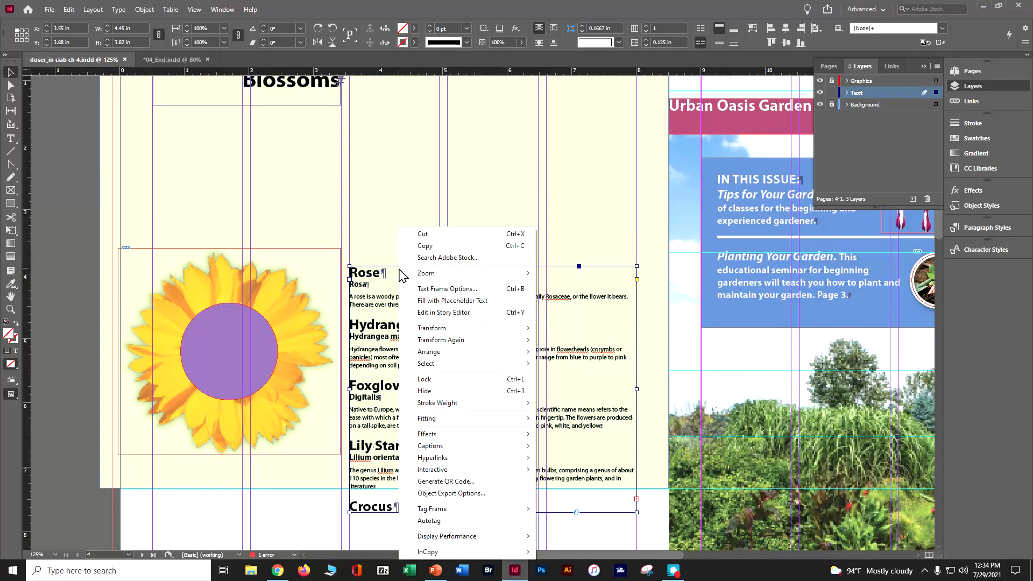
{"action": "left_click", "coordinate": [426, 289]}
{"action": "left_click_drag", "start_coordinate": [520, 158], "coordinate": [751, 144]}
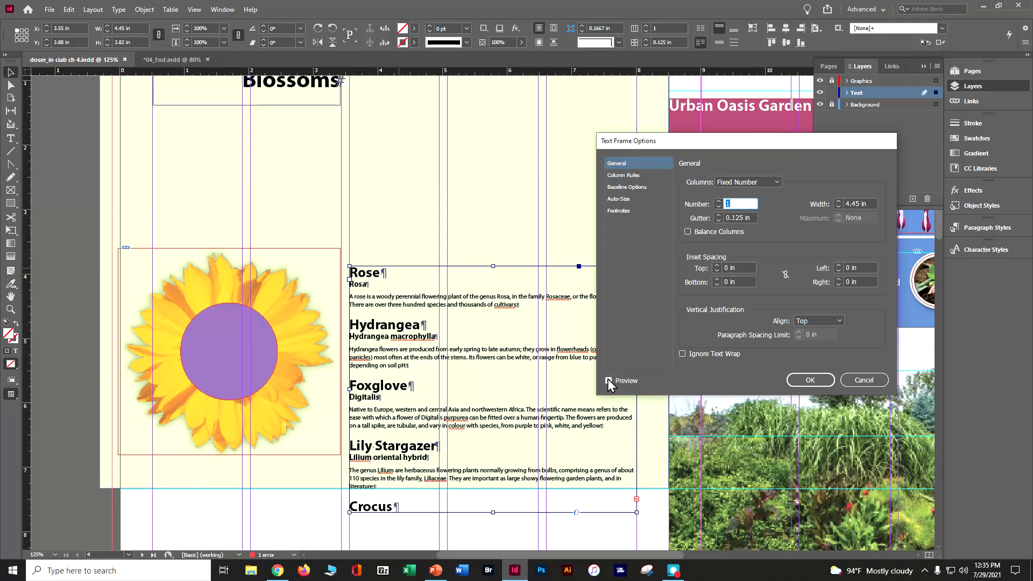
{"action": "left_click", "coordinate": [719, 201]}
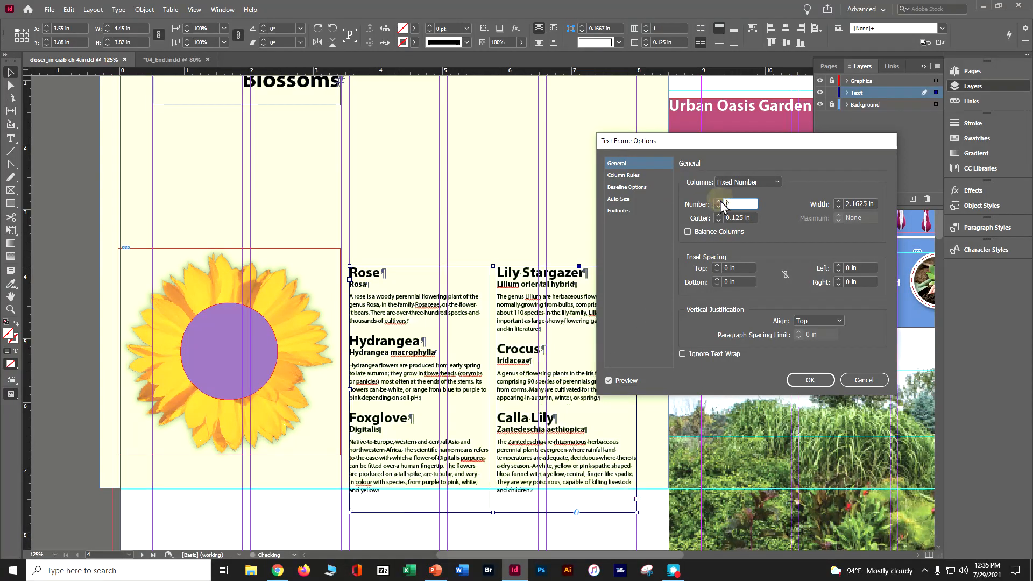
{"action": "left_click", "coordinate": [719, 201]}
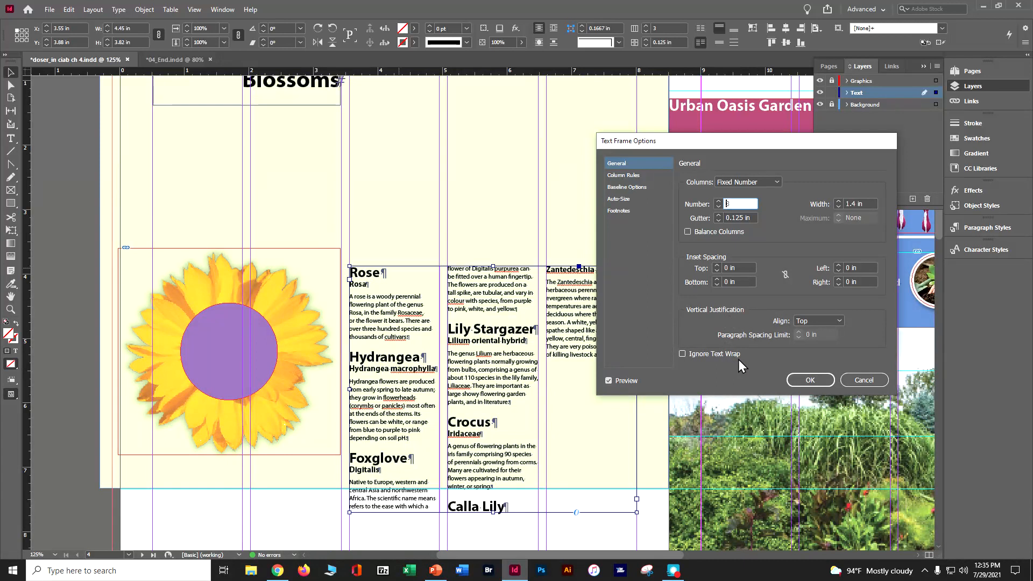
{"action": "left_click", "coordinate": [811, 379]}
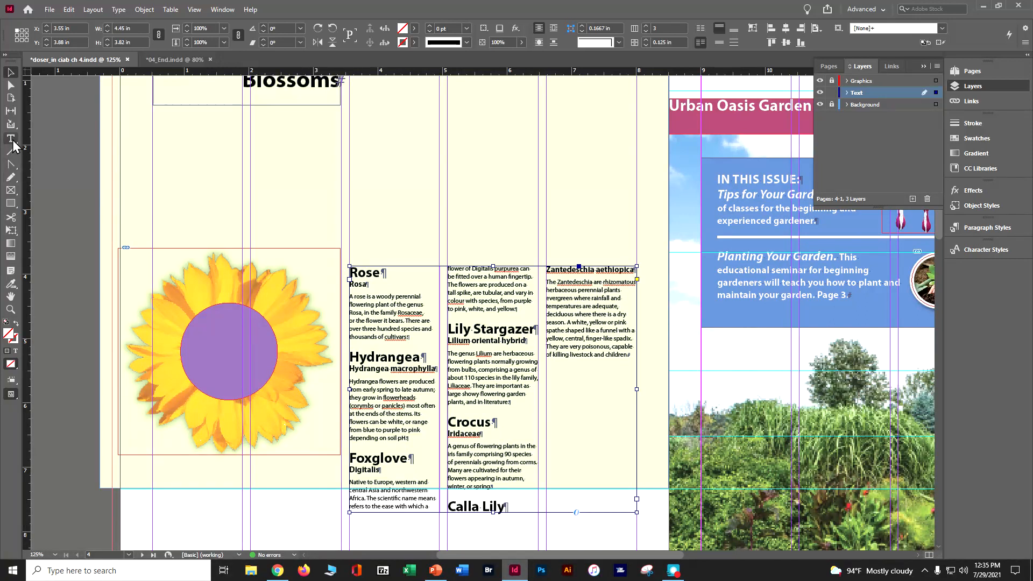
Step: Insert a column break before the Foxglove heading in the flower descriptions
{"action": "double_click", "coordinate": [361, 458]}
{"action": "left_click", "coordinate": [360, 458]}
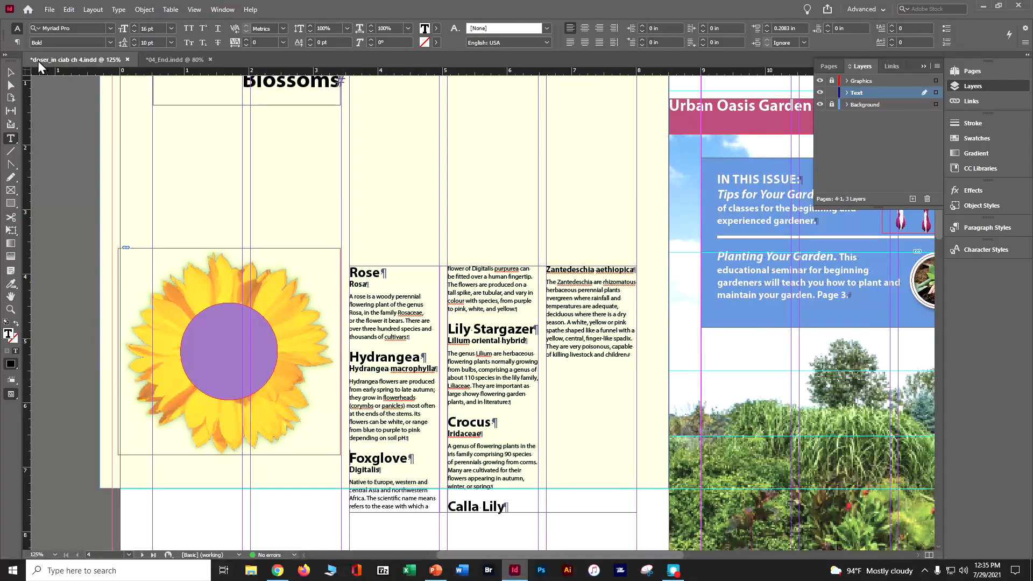
{"action": "left_click", "coordinate": [118, 9]}
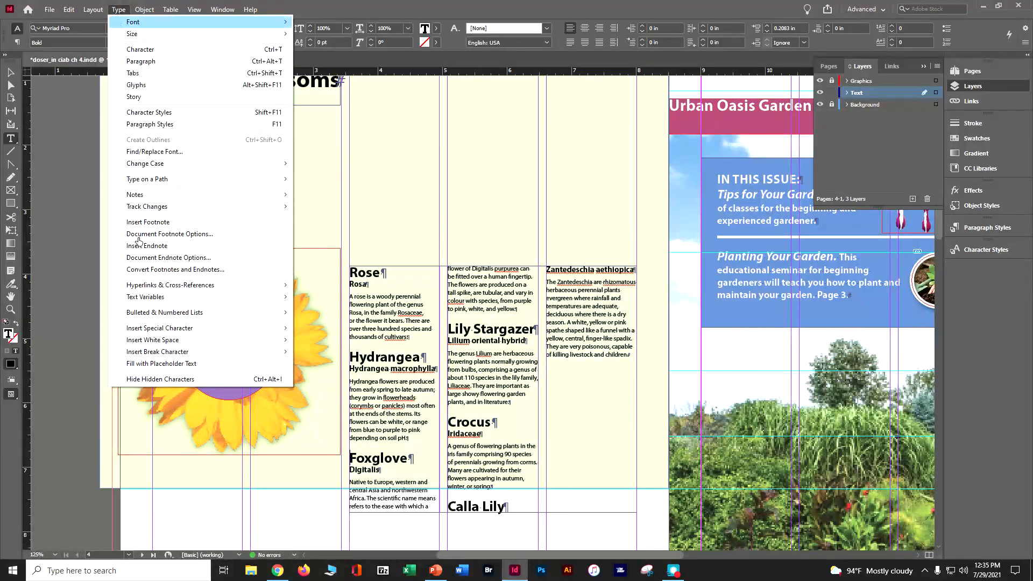
{"action": "mouse_move", "coordinate": [182, 352]}
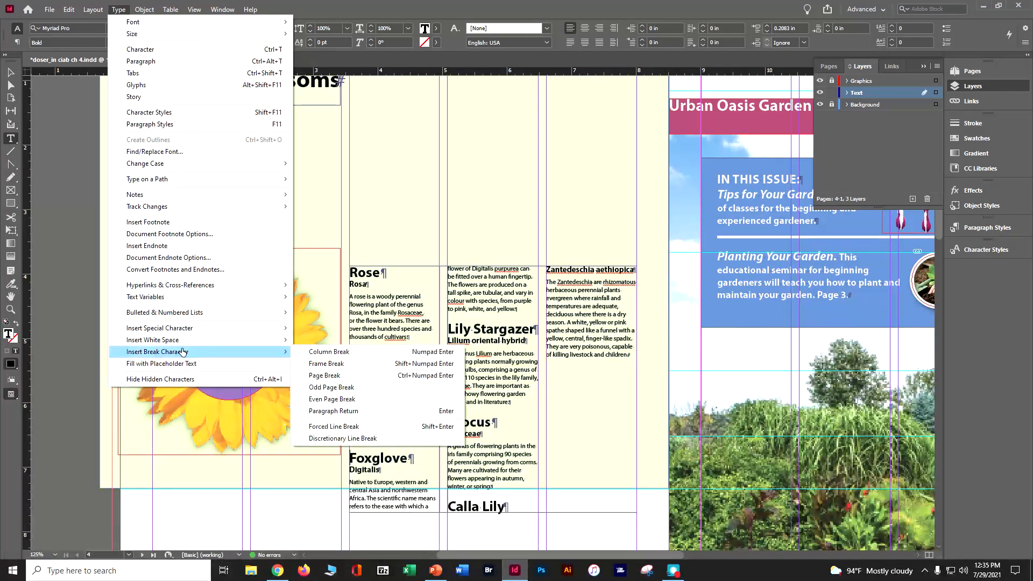
{"action": "left_click", "coordinate": [320, 353]}
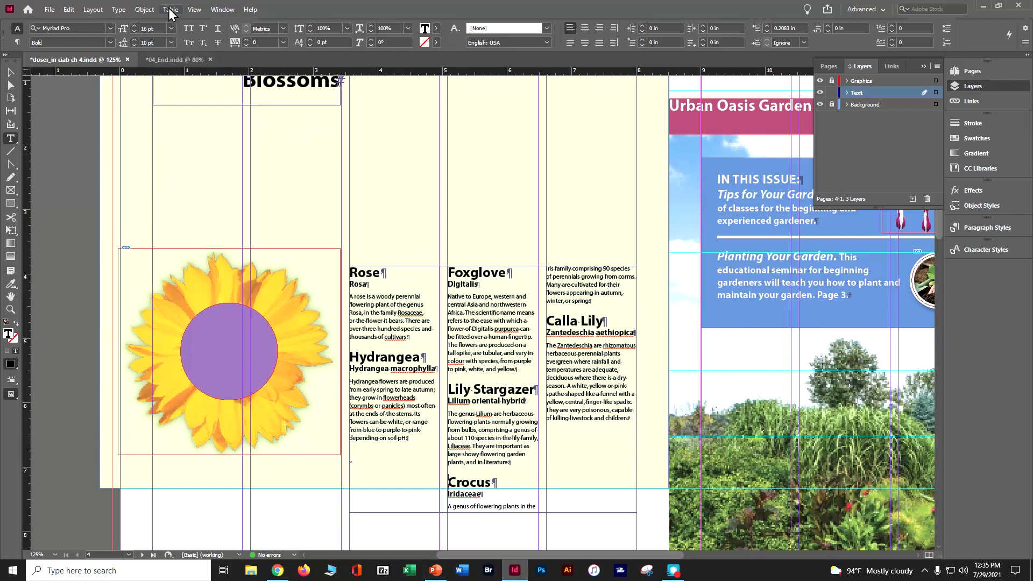
Step: Insert a column break before the Crocus heading and save the document
{"action": "left_click", "coordinate": [119, 10]}
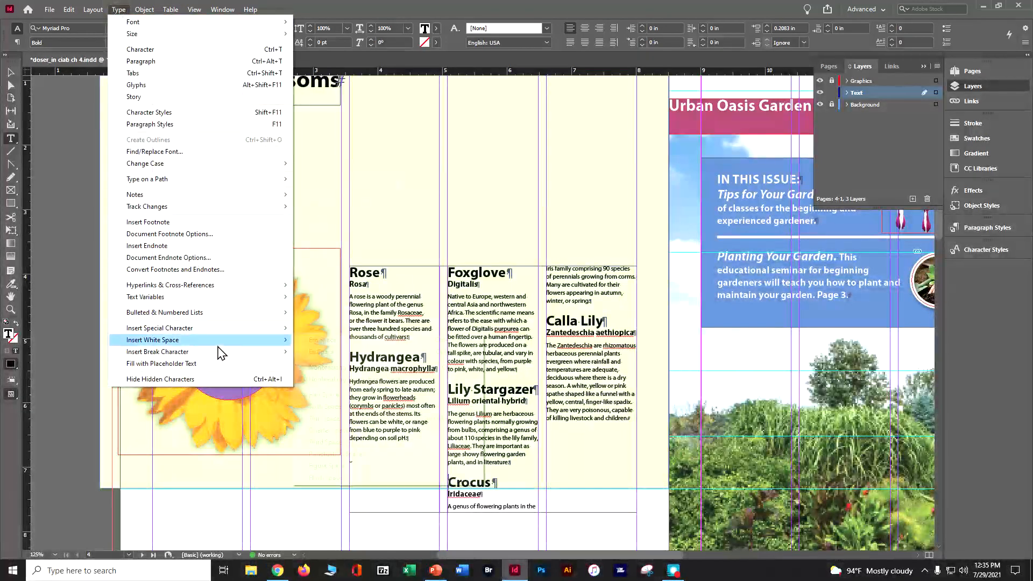
{"action": "mouse_move", "coordinate": [226, 355]}
{"action": "left_click", "coordinate": [301, 351]}
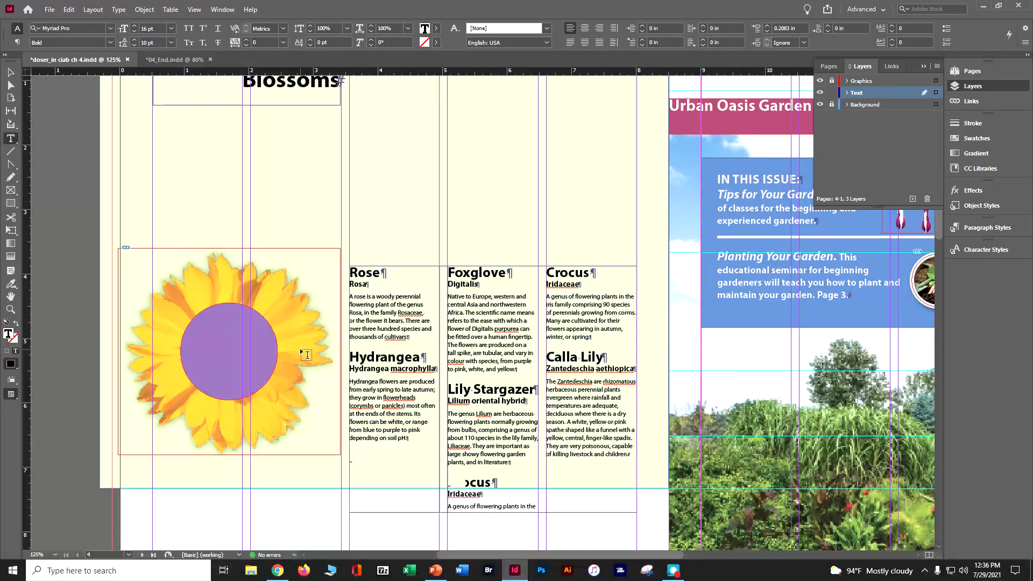
{"action": "key", "text": "ctrl+s"}
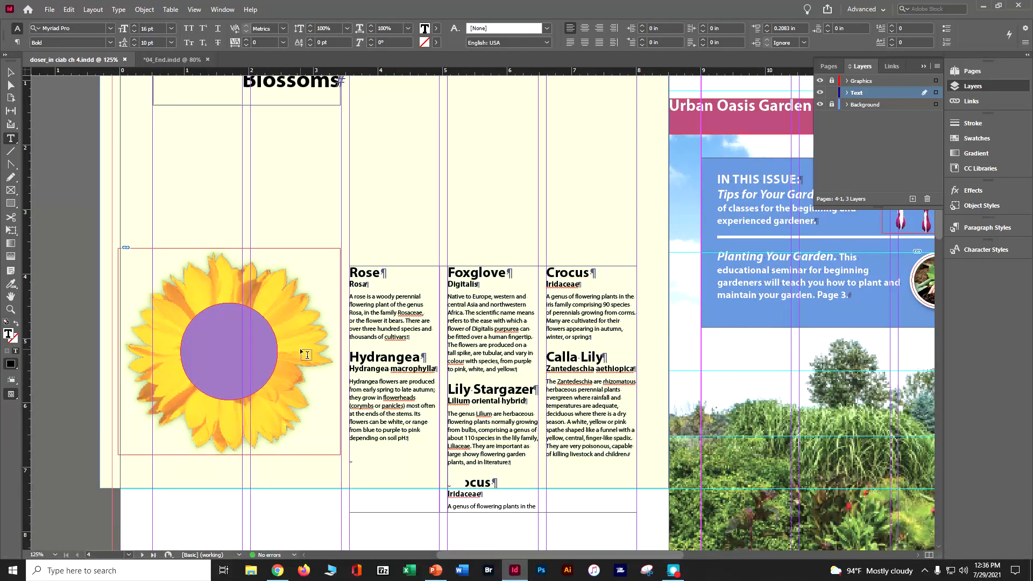
Step: Select the three-column flower text frame and hide the document's hidden characters
{"action": "left_click", "coordinate": [11, 73]}
{"action": "left_click", "coordinate": [466, 486]}
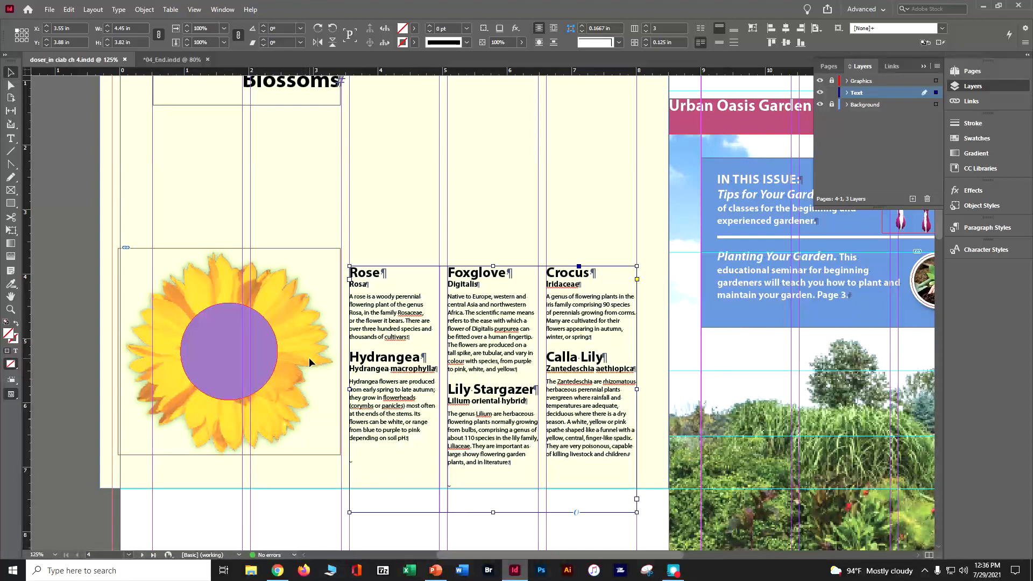
{"action": "key", "text": "ctrl+equal"}
{"action": "key", "text": "ctrl+equal"}
{"action": "key", "text": "ctrl+equal"}
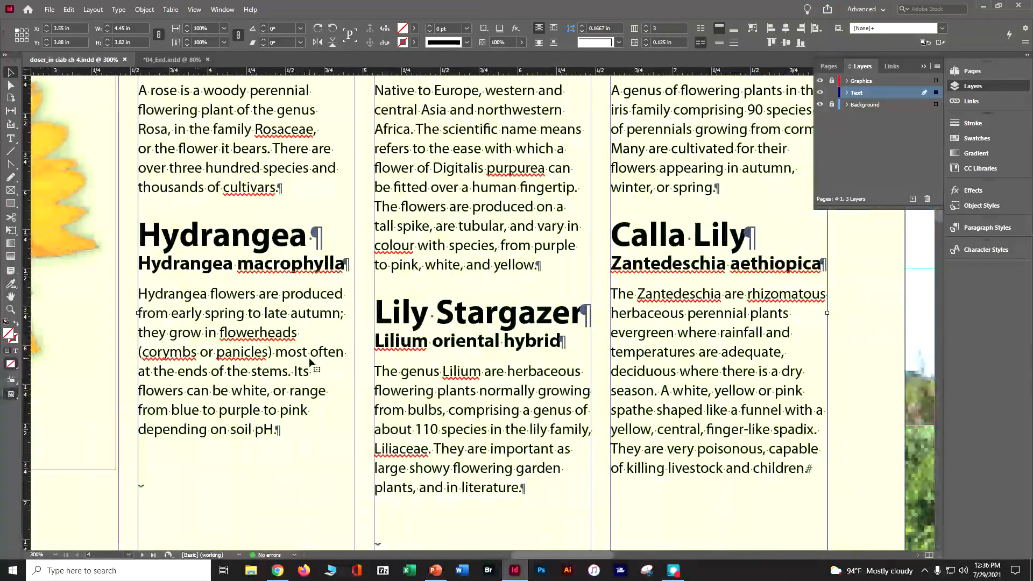
{"action": "scroll", "coordinate": [311, 363], "scroll_direction": "down", "scroll_amount": 2}
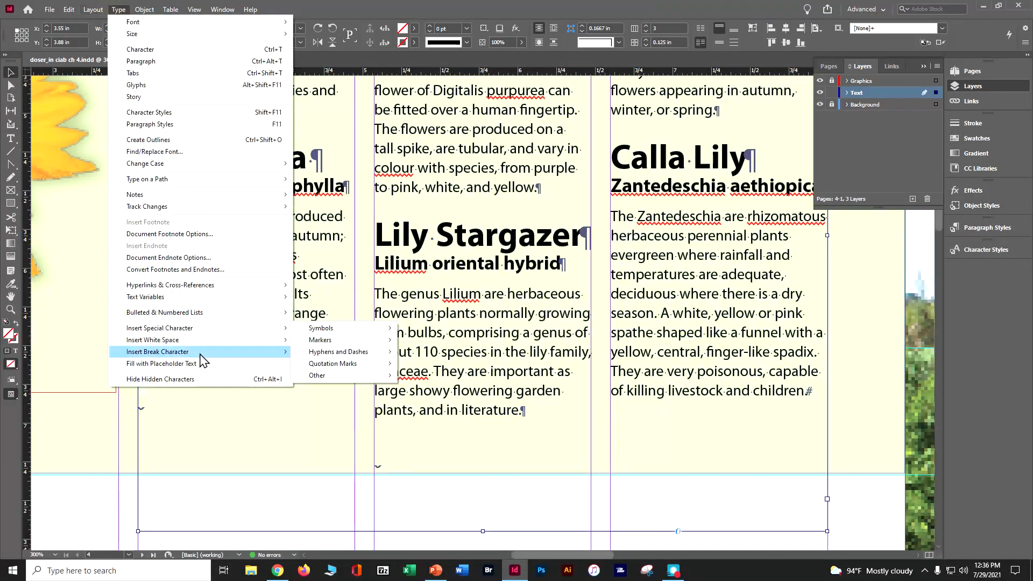
{"action": "left_click", "coordinate": [203, 380]}
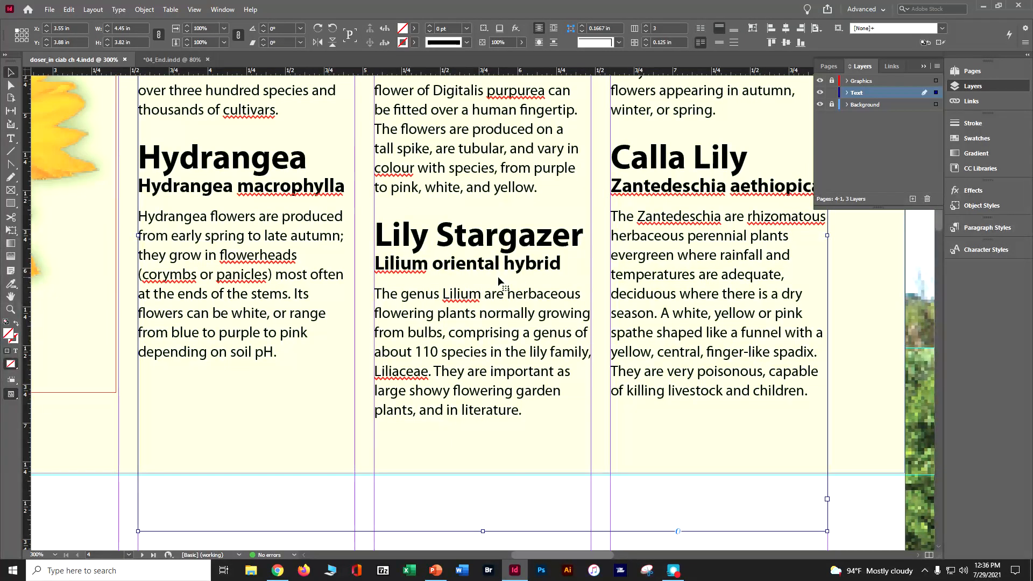
Step: Unlock the Graphics layer and make it the active layer
{"action": "left_click", "coordinate": [834, 81]}
{"action": "left_click", "coordinate": [849, 81]}
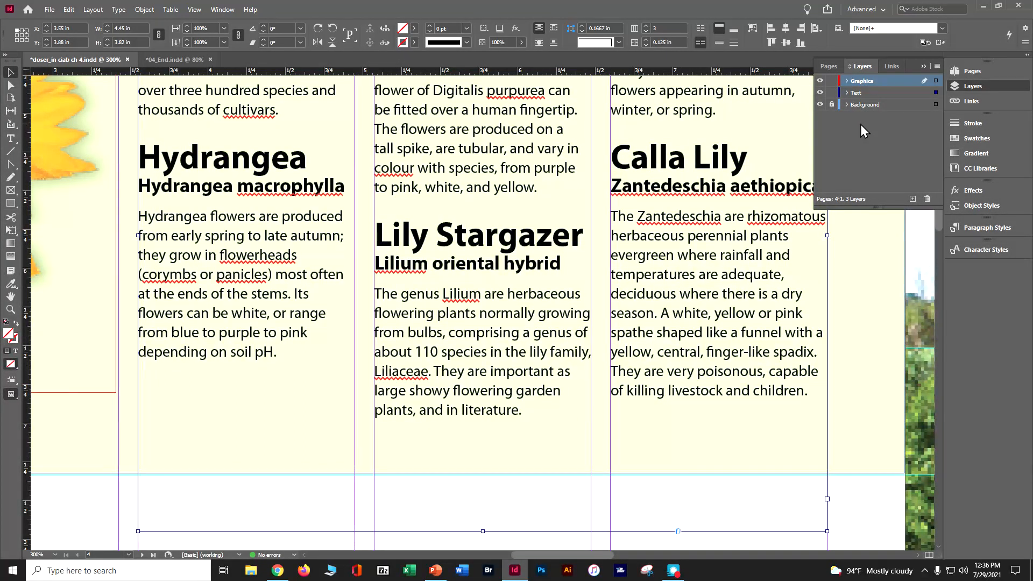
Step: Lock the Text layer and check the title banner in the finished 04_End.indd newsletter for comparison
{"action": "left_click", "coordinate": [832, 92]}
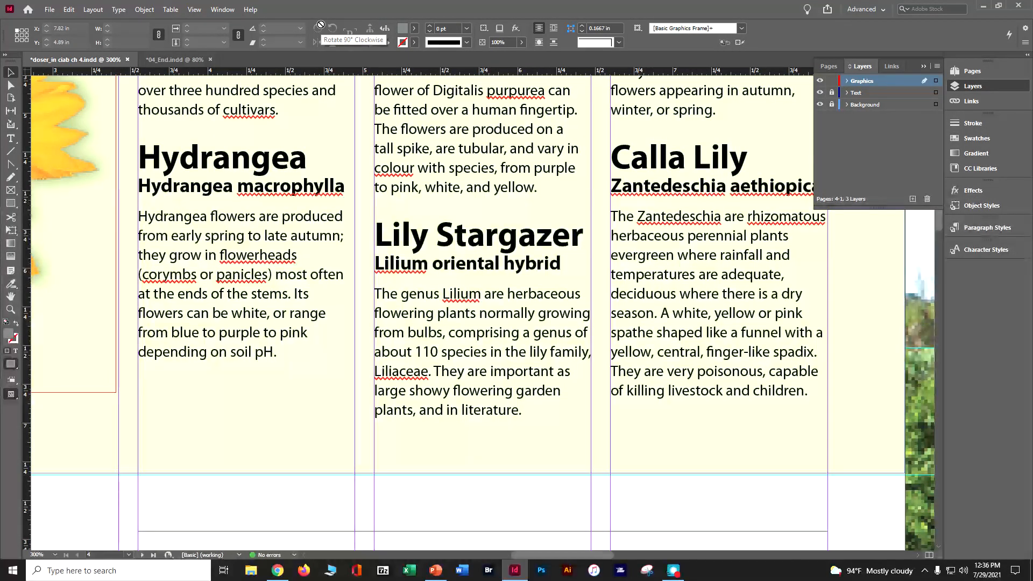
{"action": "key", "text": "ctrl+0"}
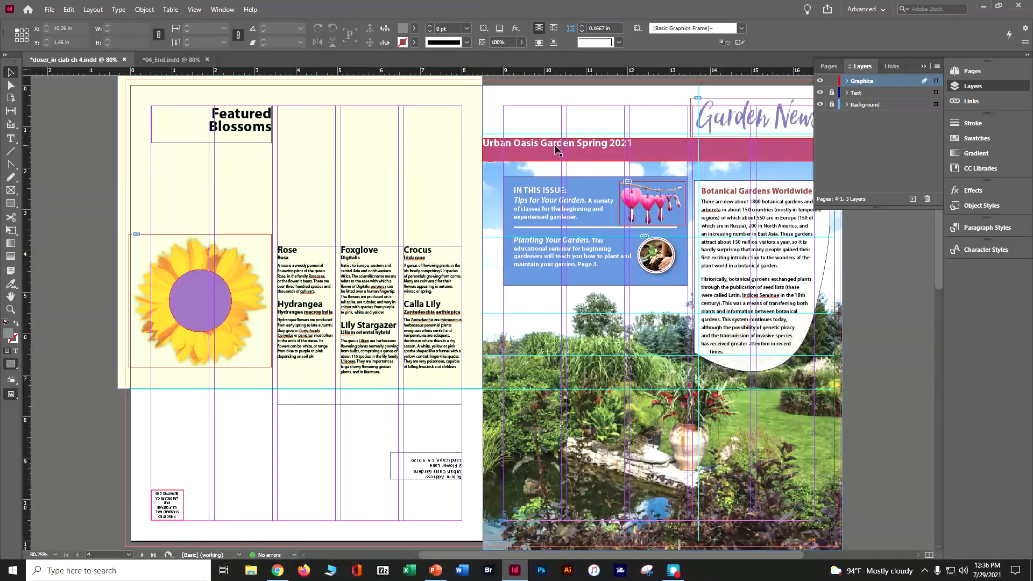
{"action": "left_click", "coordinate": [184, 62]}
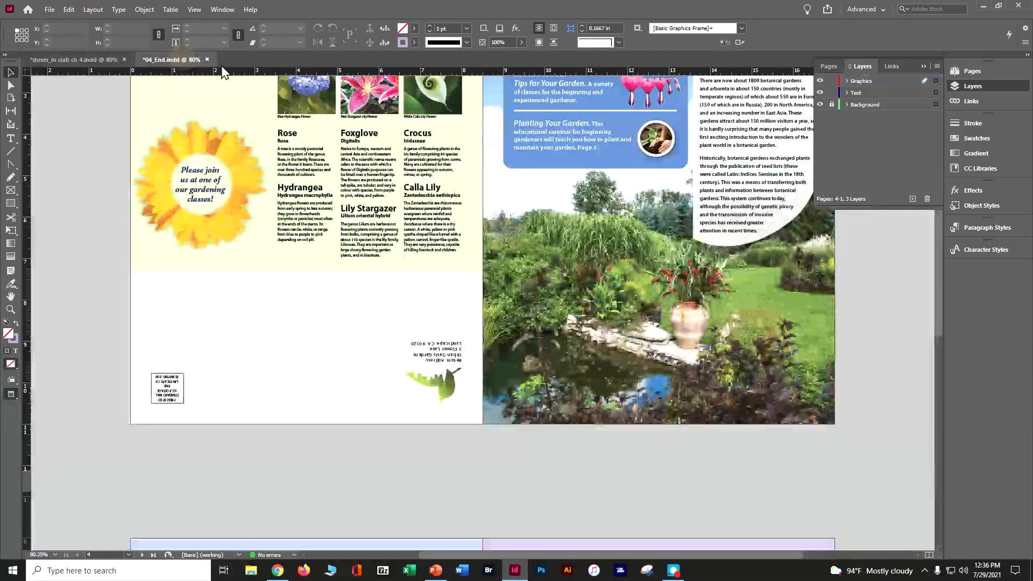
{"action": "scroll", "coordinate": [480, 218], "scroll_direction": "up", "scroll_amount": 2}
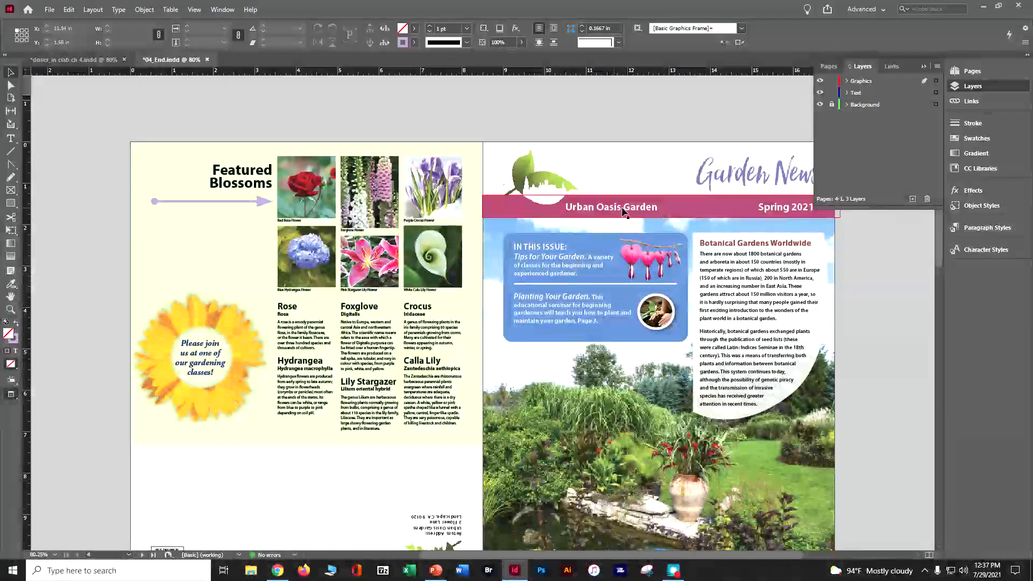
{"action": "left_click", "coordinate": [72, 64]}
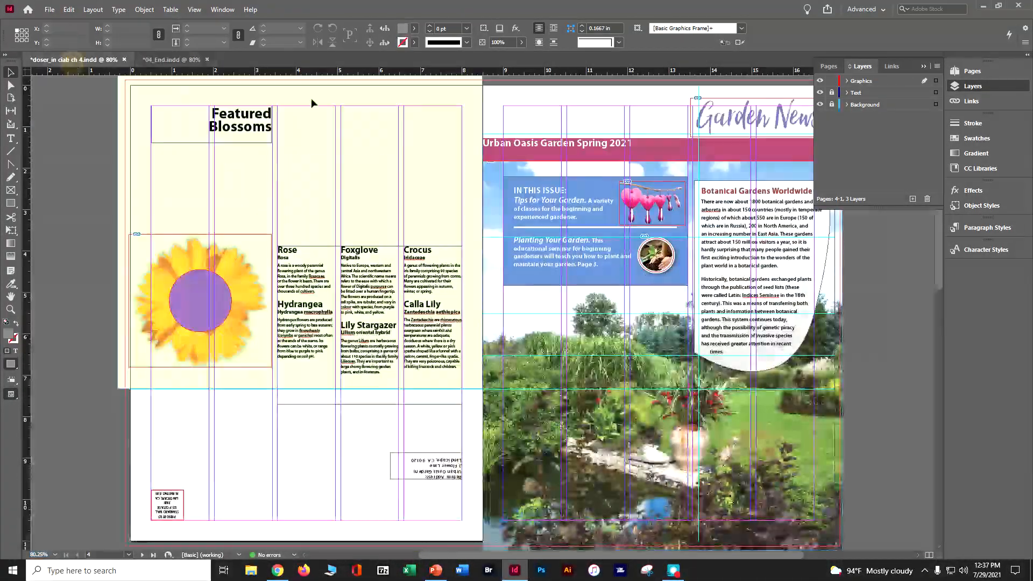
Step: Unlink the inset values of the pink banner text frame and set its left inset to 2 in and right inset to 0.625 in
{"action": "left_click", "coordinate": [564, 154]}
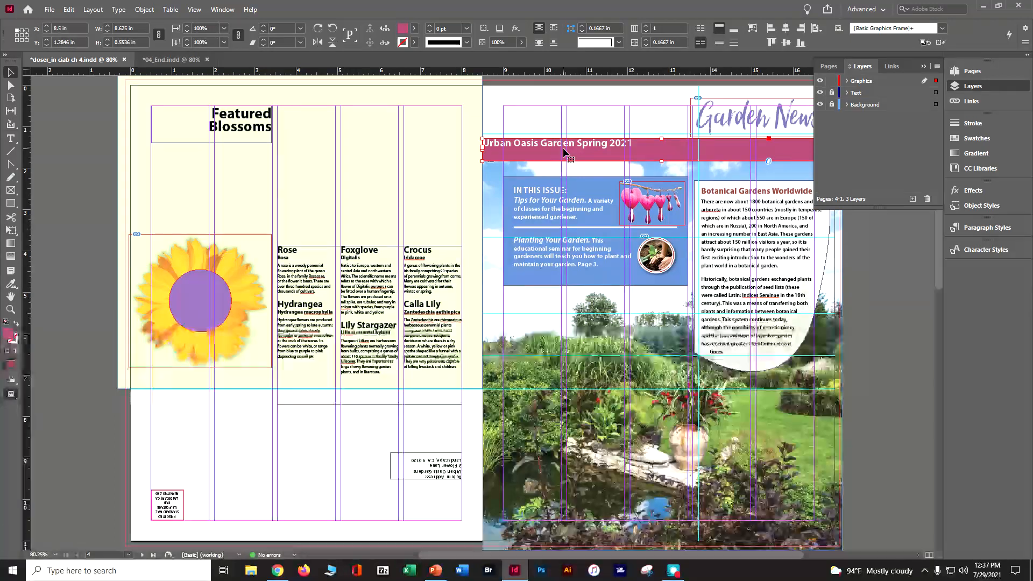
{"action": "left_click", "coordinate": [140, 10]}
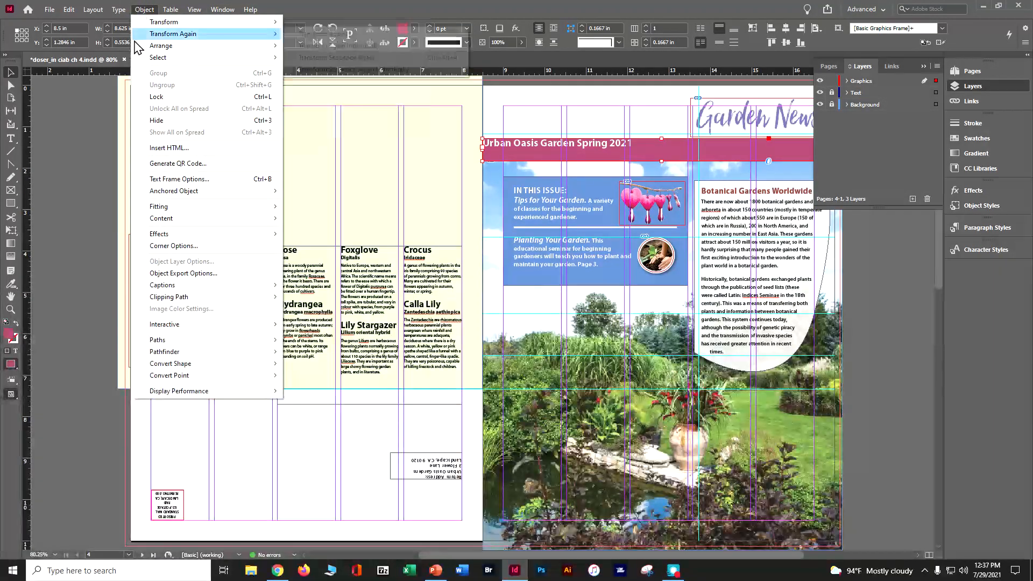
{"action": "left_click", "coordinate": [159, 180]}
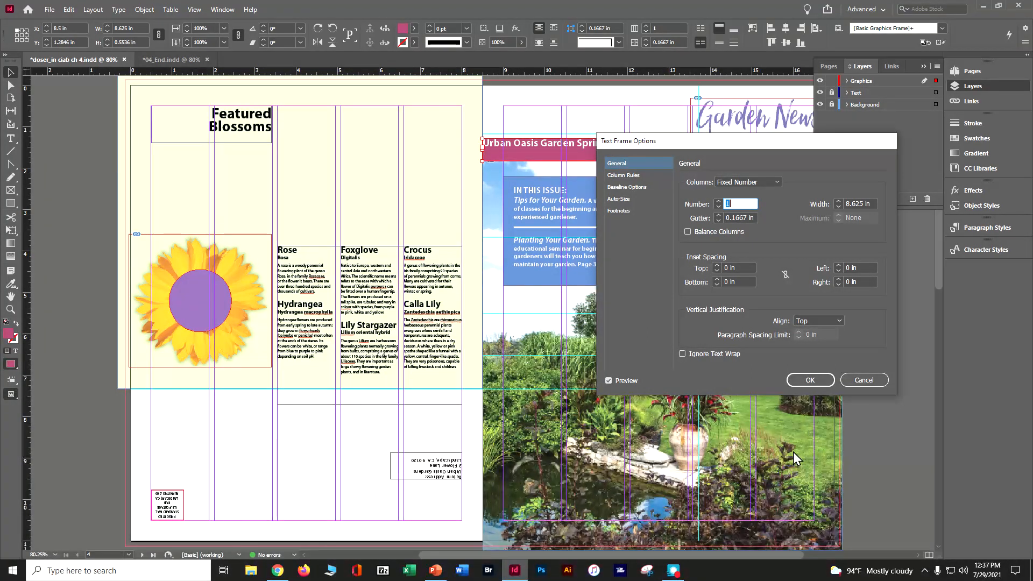
{"action": "left_click", "coordinate": [788, 276]}
{"action": "left_click", "coordinate": [785, 276]}
{"action": "left_click", "coordinate": [854, 267]}
{"action": "type", "text": "2"}
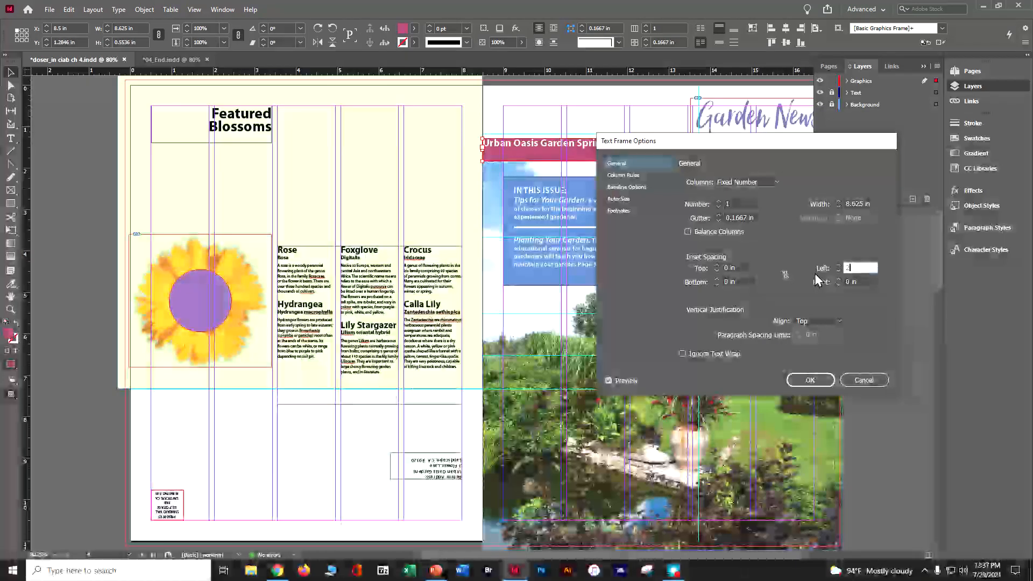
{"action": "key", "text": "Tab"}
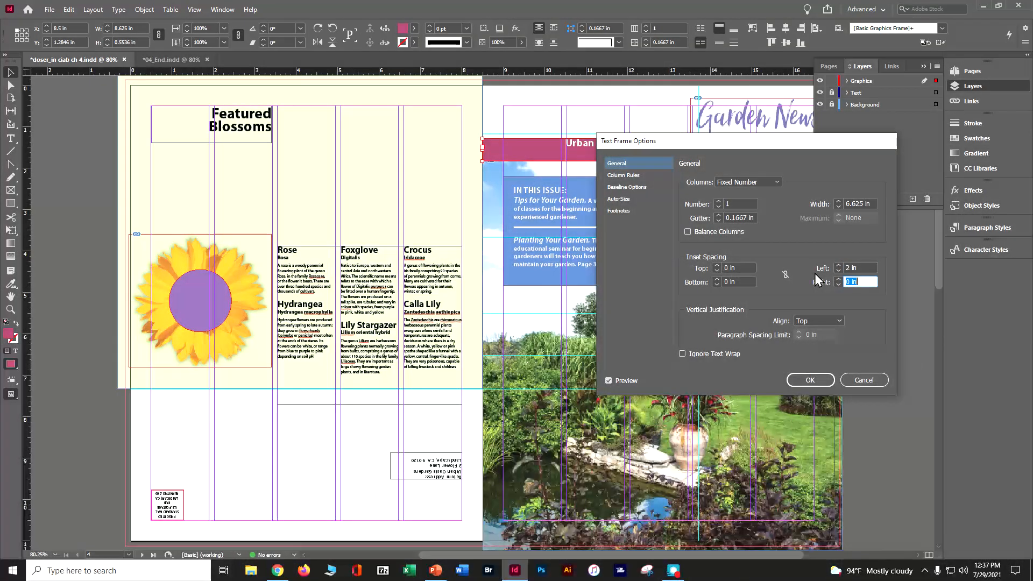
{"action": "key", "text": "BackSpace"}
{"action": "type", "text": ".625"}
{"action": "key", "text": "Tab"}
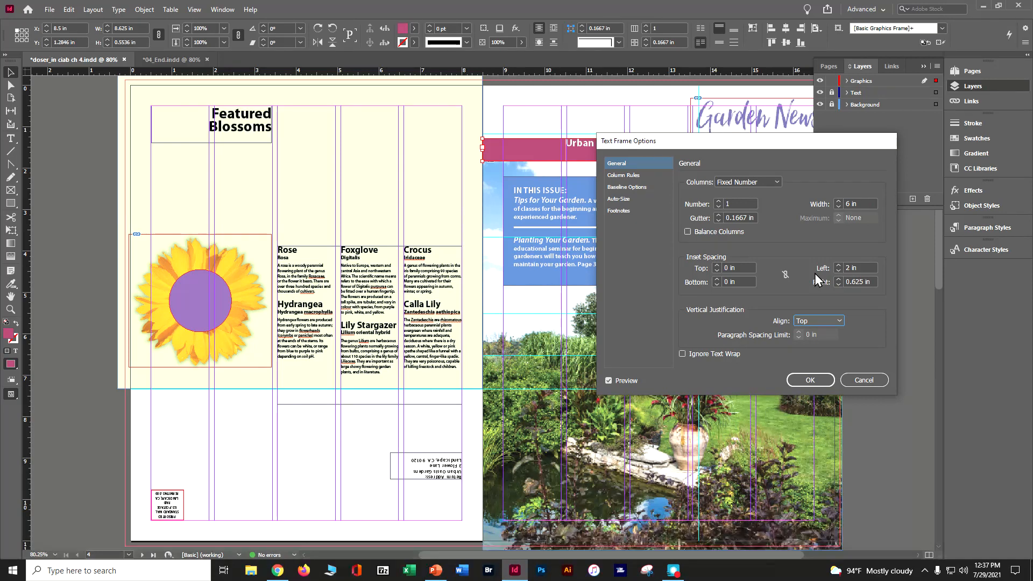
Step: Set the banner text frame's vertical justification to Center, apply the options and collapse the layer list
{"action": "left_click_drag", "start_coordinate": [752, 142], "coordinate": [337, 181]}
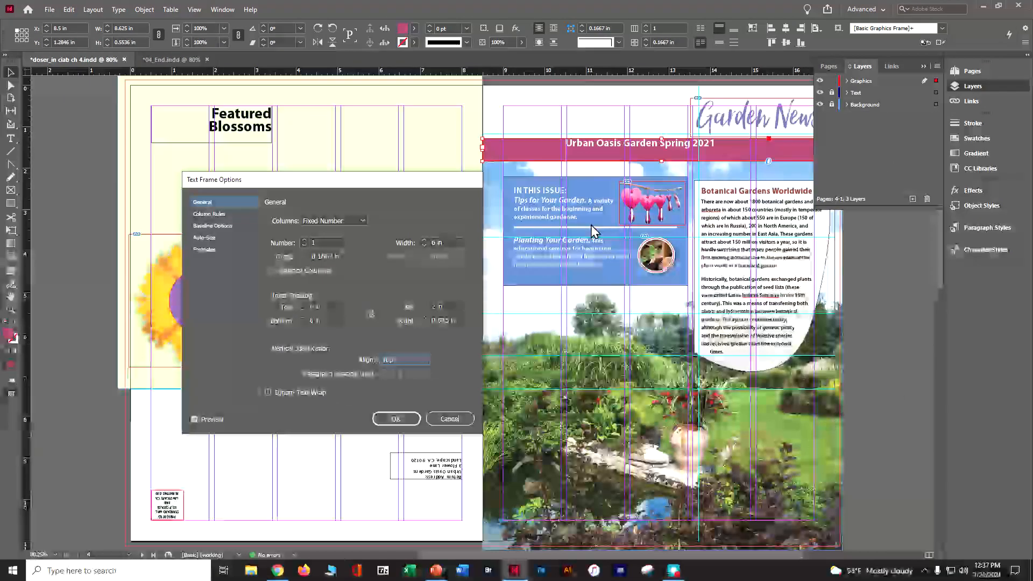
{"action": "left_click", "coordinate": [407, 360]}
{"action": "left_click", "coordinate": [407, 383]}
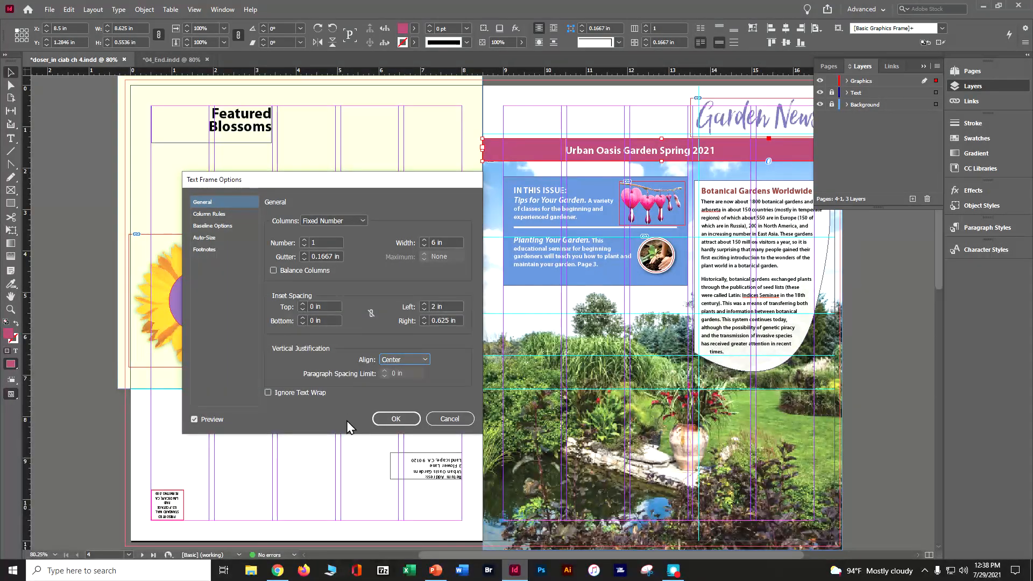
{"action": "left_click", "coordinate": [397, 418]}
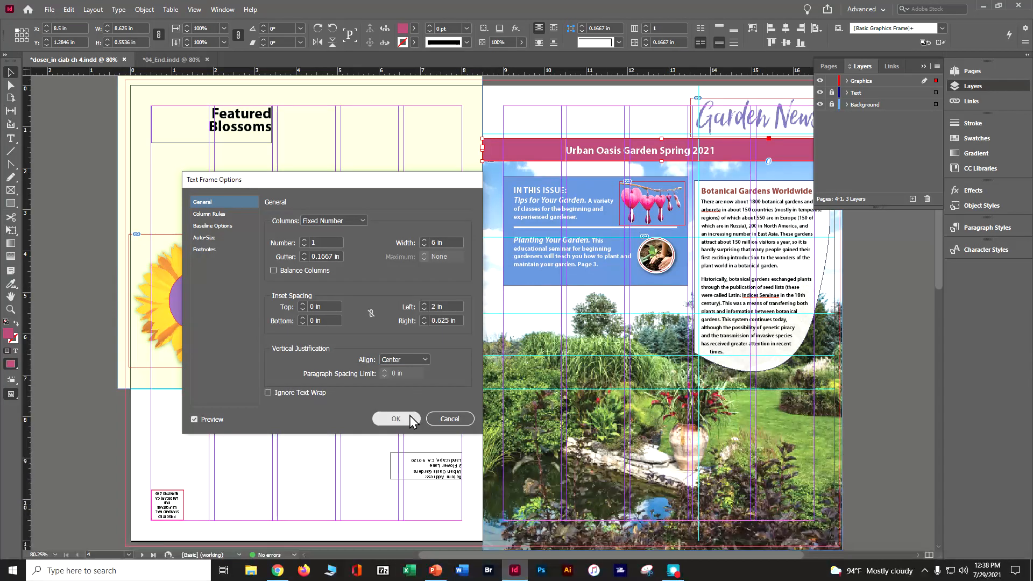
{"action": "left_click", "coordinate": [924, 66]}
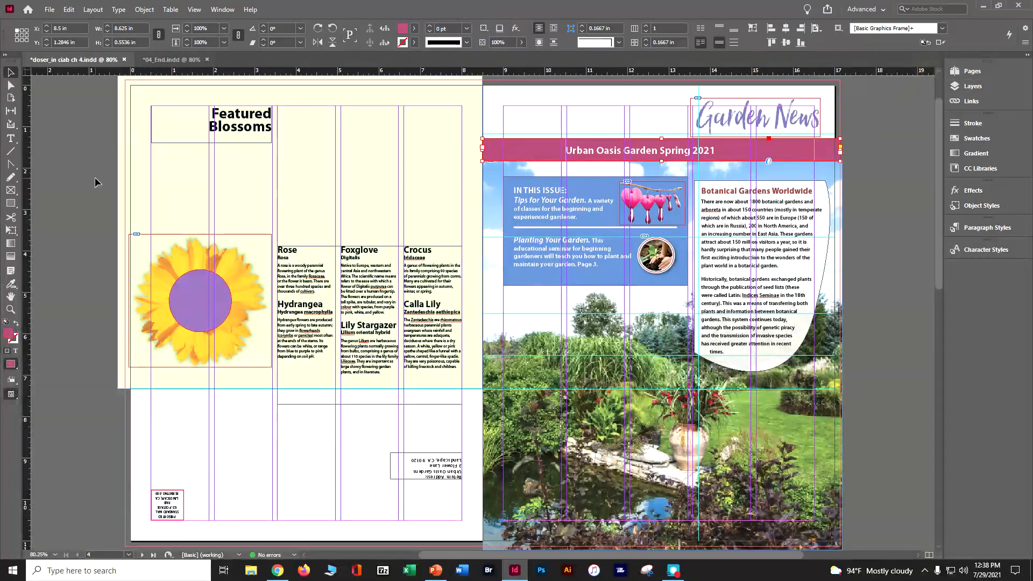
Step: Insert a right indent tab before "Spring 2021" in the pink banner
{"action": "left_click", "coordinate": [11, 139]}
{"action": "double_click", "coordinate": [667, 151]}
{"action": "left_click", "coordinate": [661, 150]}
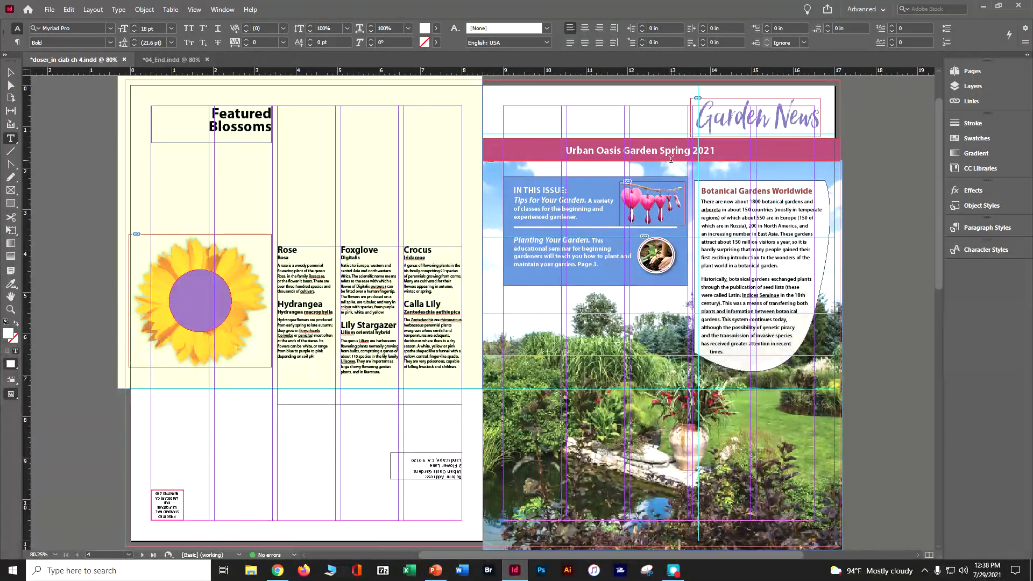
{"action": "left_click", "coordinate": [119, 10]}
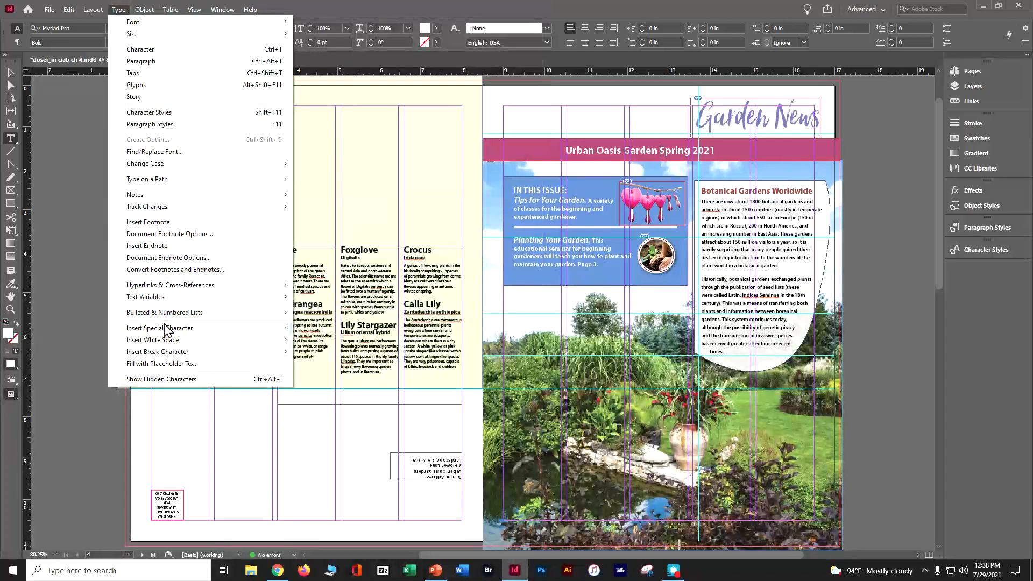
{"action": "mouse_move", "coordinate": [168, 329]}
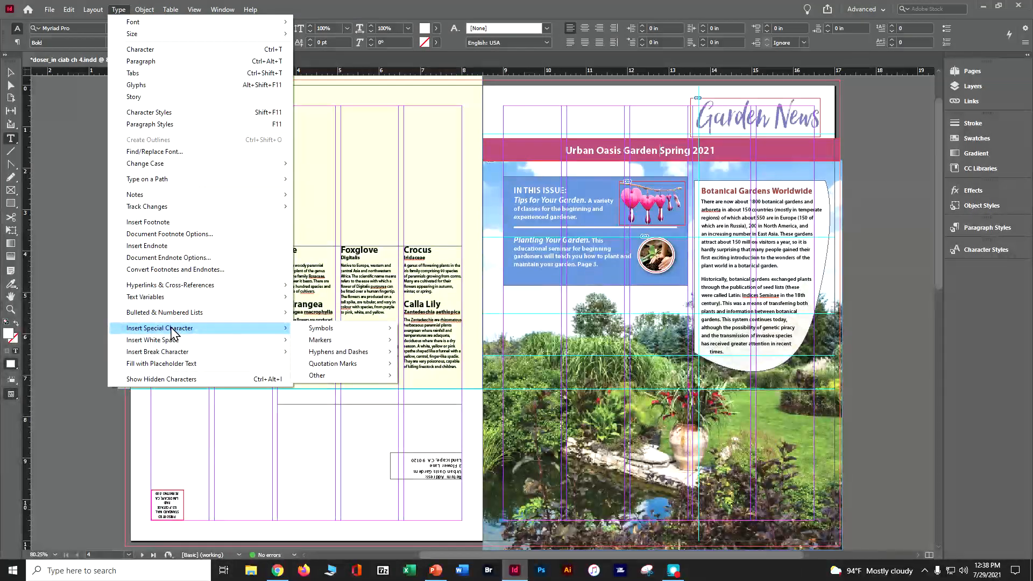
{"action": "mouse_move", "coordinate": [336, 376]}
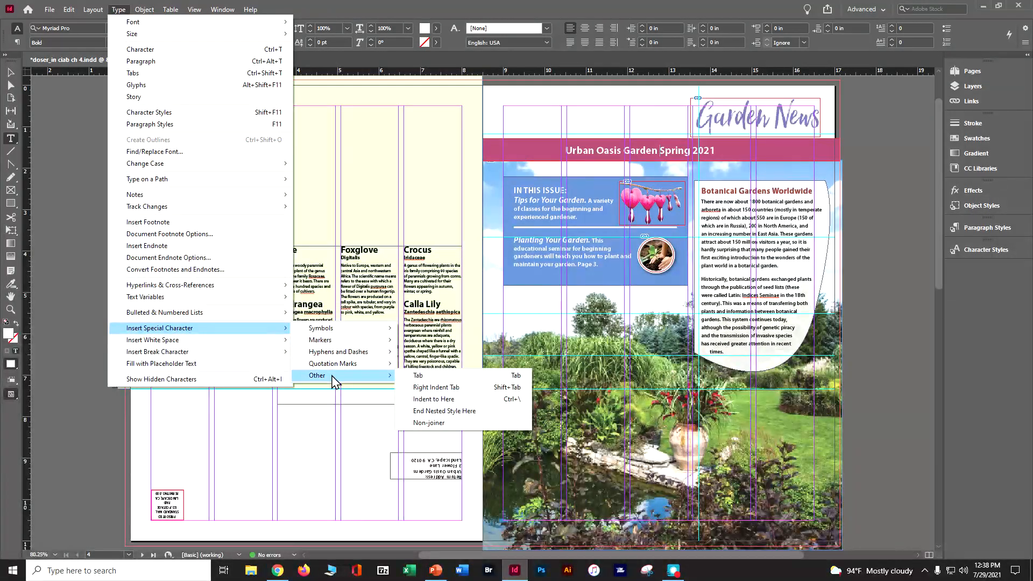
{"action": "left_click", "coordinate": [414, 387]}
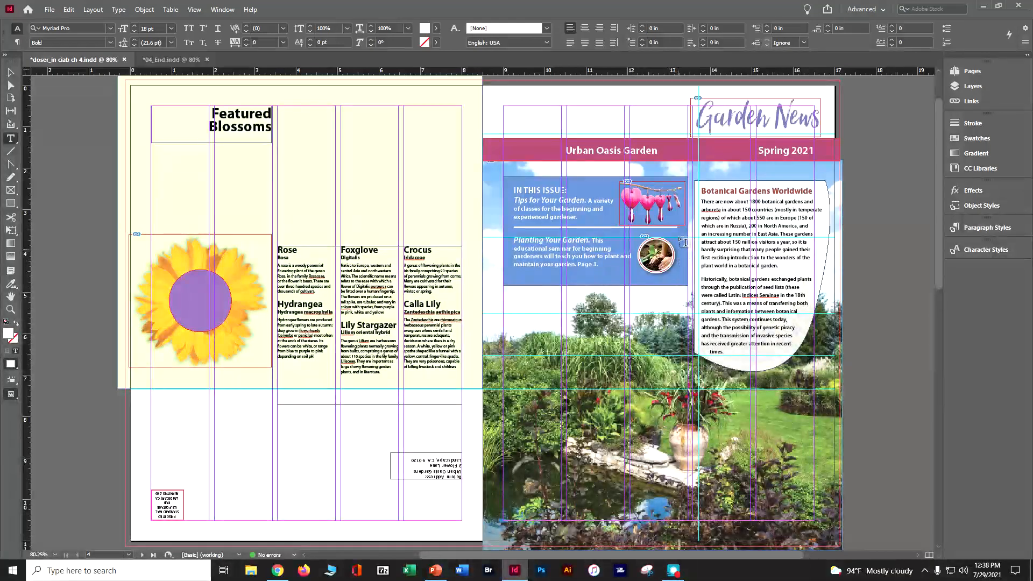
Step: Deselect everything, leave text editing and save the document
{"action": "left_click", "coordinate": [69, 10]}
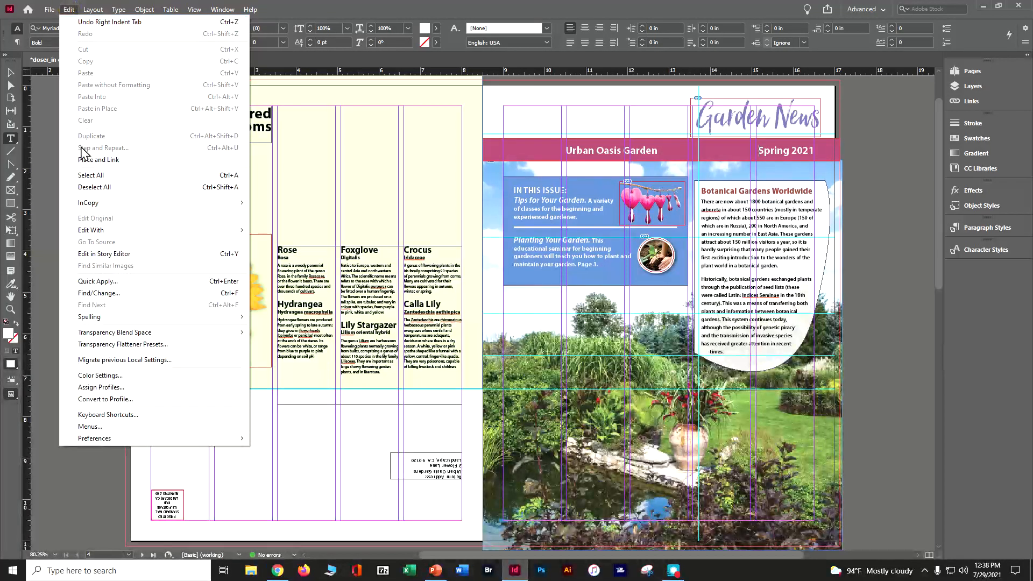
{"action": "left_click", "coordinate": [81, 187]}
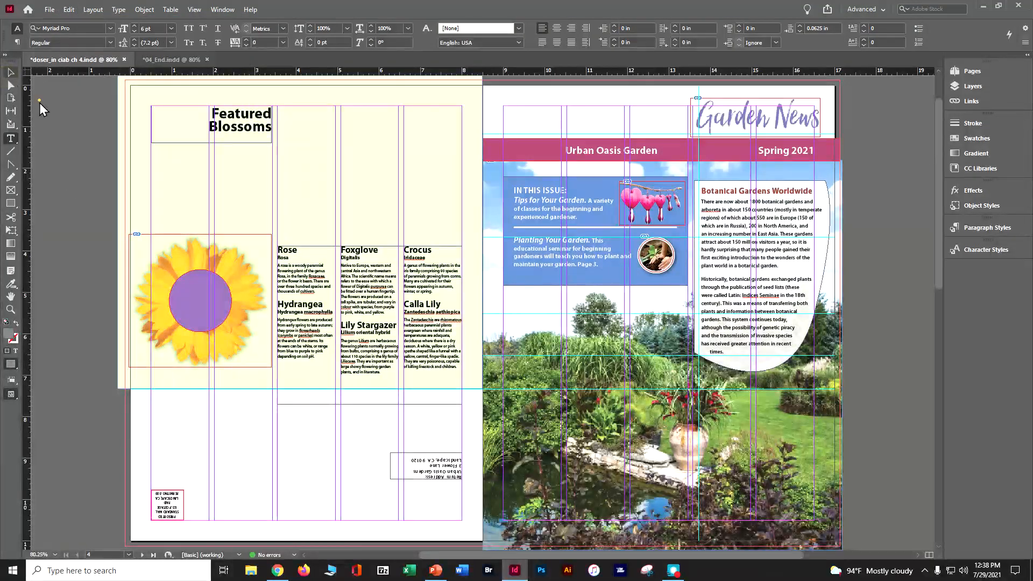
{"action": "key", "text": "Escape"}
{"action": "key", "text": "ctrl+s"}
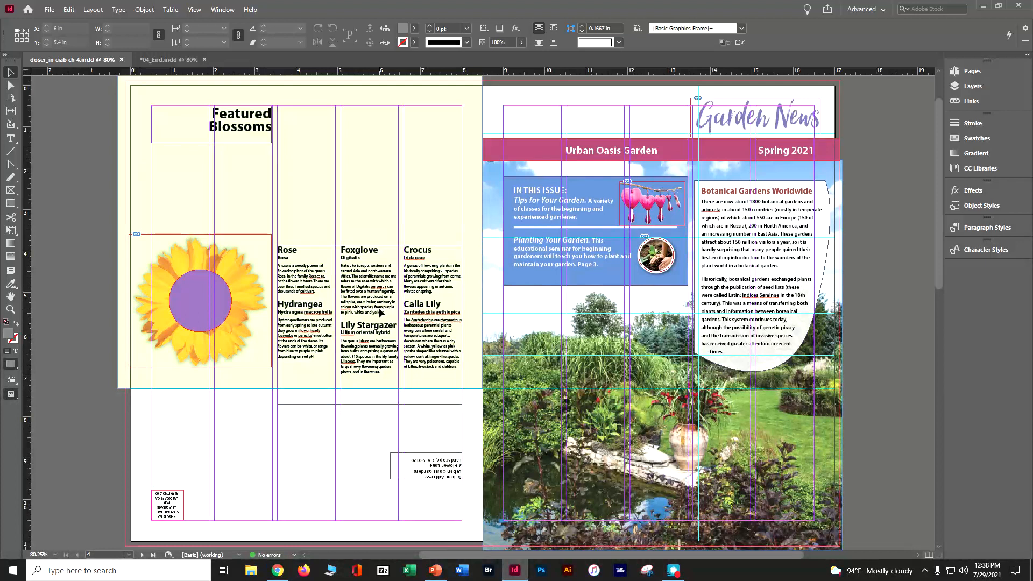
Step: Start placing a graphic on the cover page and browse to the Links folder of Lesson04
{"action": "key", "text": "ctrl+equal"}
{"action": "key", "text": "ctrl+equal"}
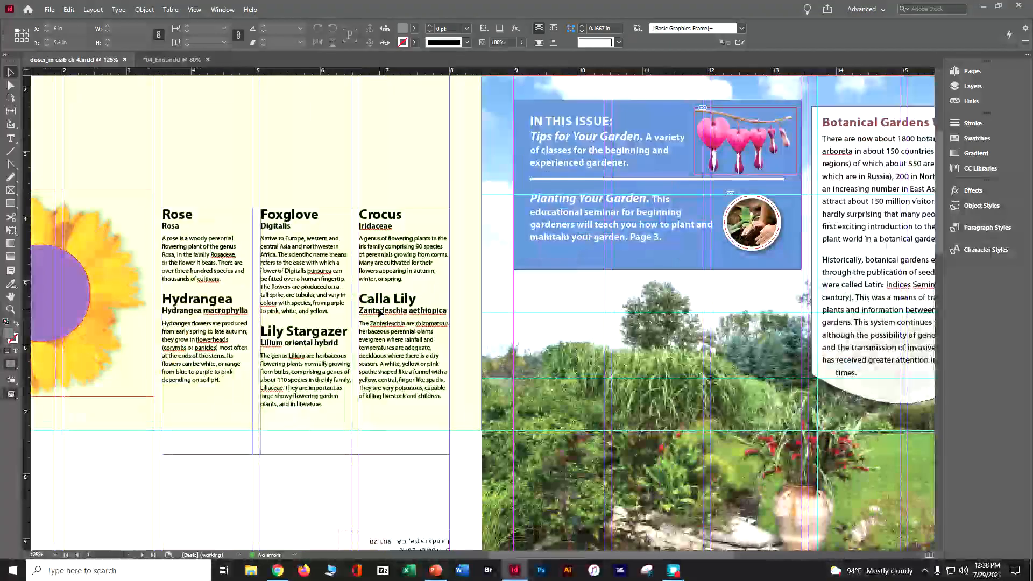
{"action": "left_click", "coordinate": [10, 310]}
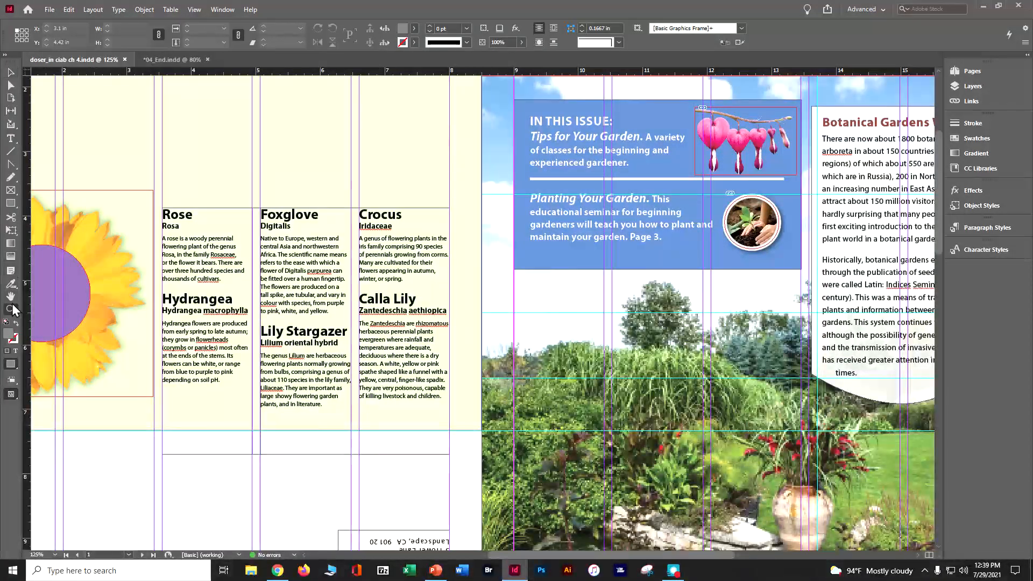
{"action": "left_click", "coordinate": [560, 86]}
{"action": "left_click", "coordinate": [541, 212]}
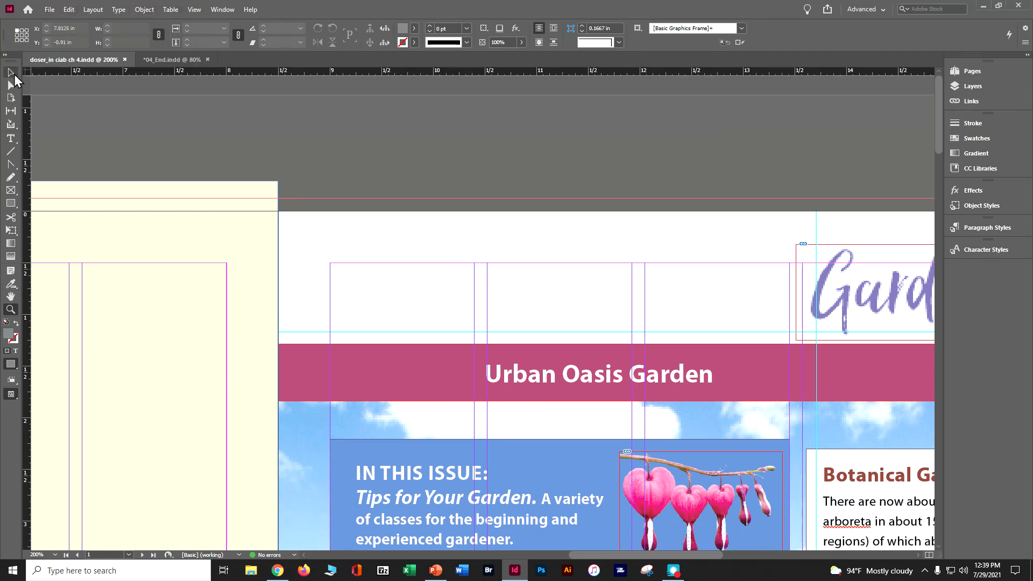
{"action": "left_click", "coordinate": [11, 72]}
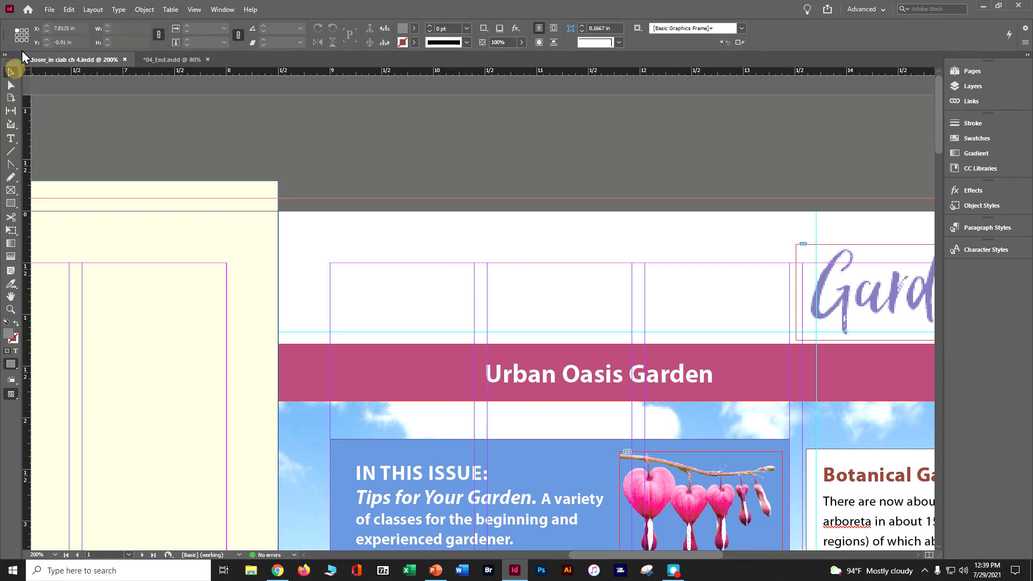
{"action": "left_click", "coordinate": [49, 10]}
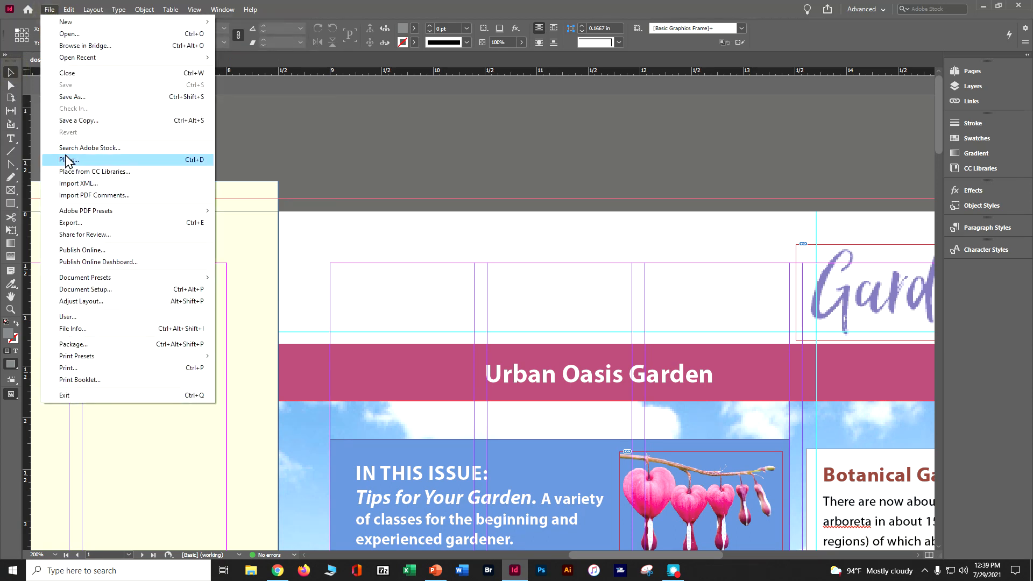
{"action": "left_click", "coordinate": [68, 159]}
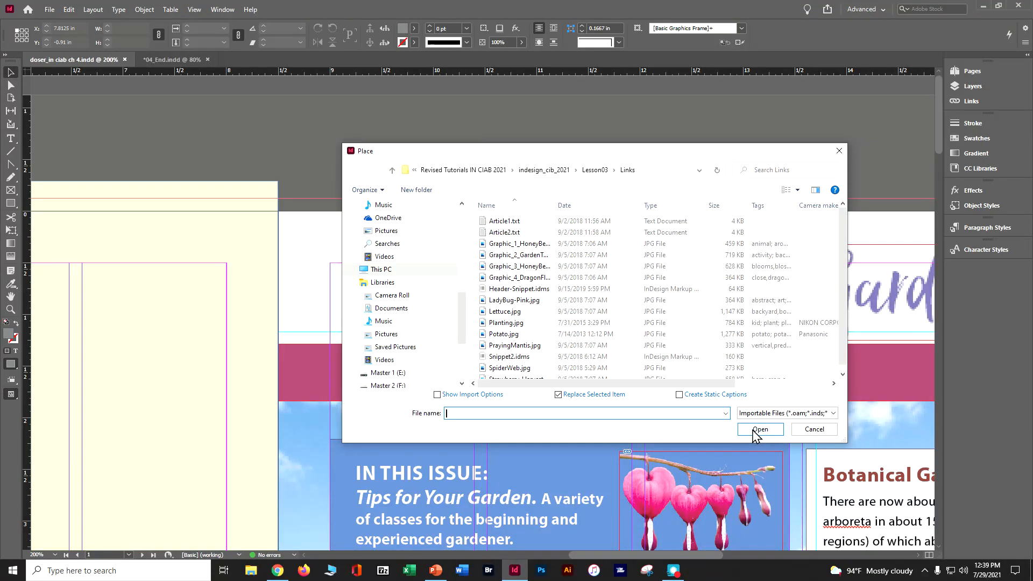
{"action": "left_click", "coordinate": [507, 209]}
{"action": "left_click", "coordinate": [508, 210]}
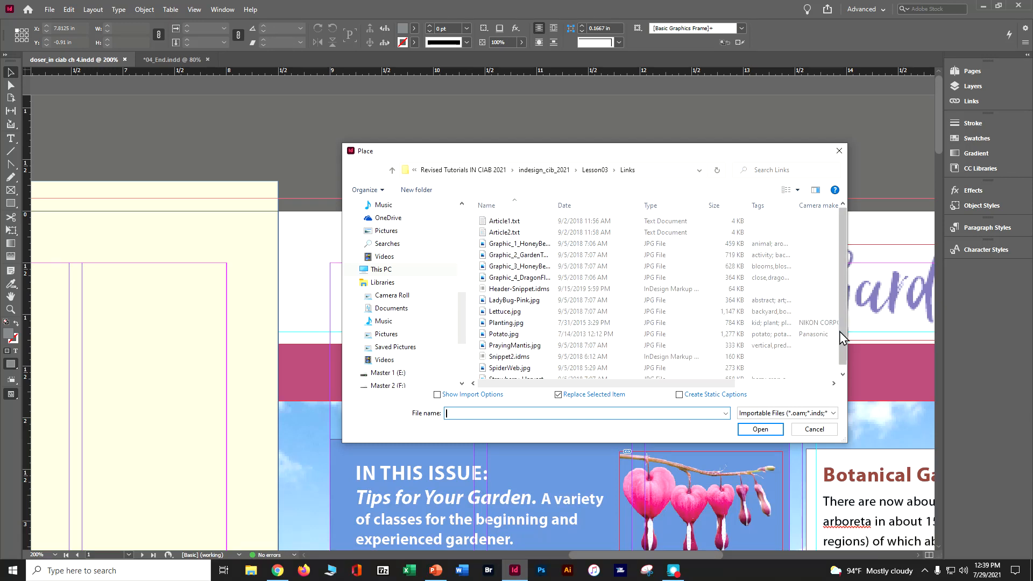
{"action": "scroll", "coordinate": [840, 352], "scroll_direction": "down", "scroll_amount": 1}
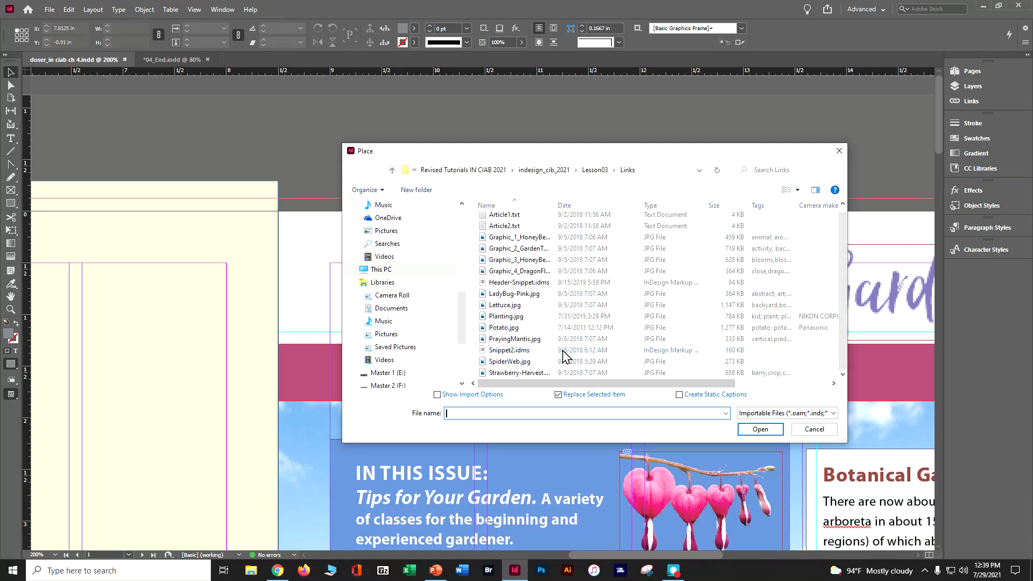
{"action": "left_click", "coordinate": [545, 170]}
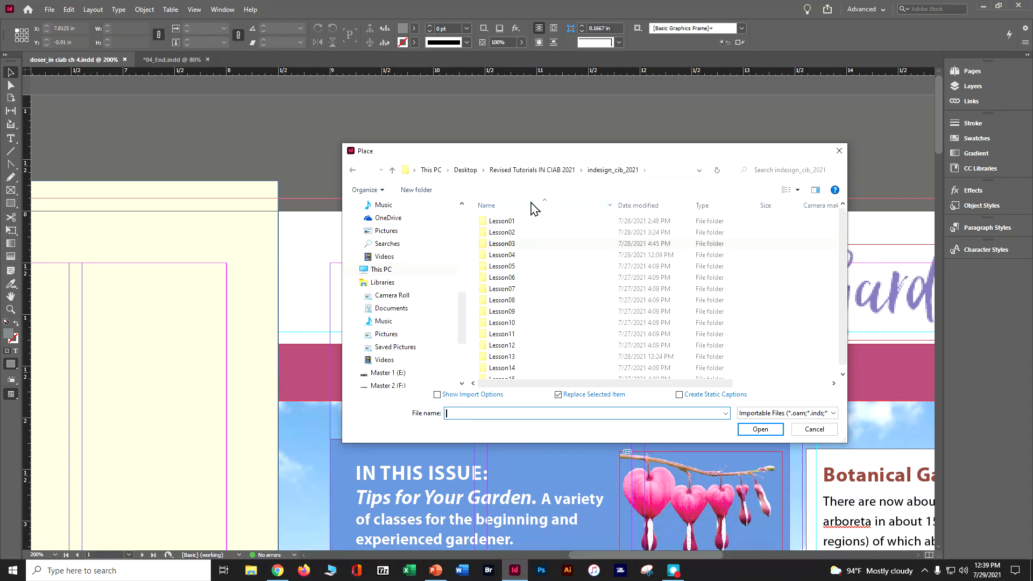
{"action": "double_click", "coordinate": [513, 256]}
{"action": "double_click", "coordinate": [511, 235]}
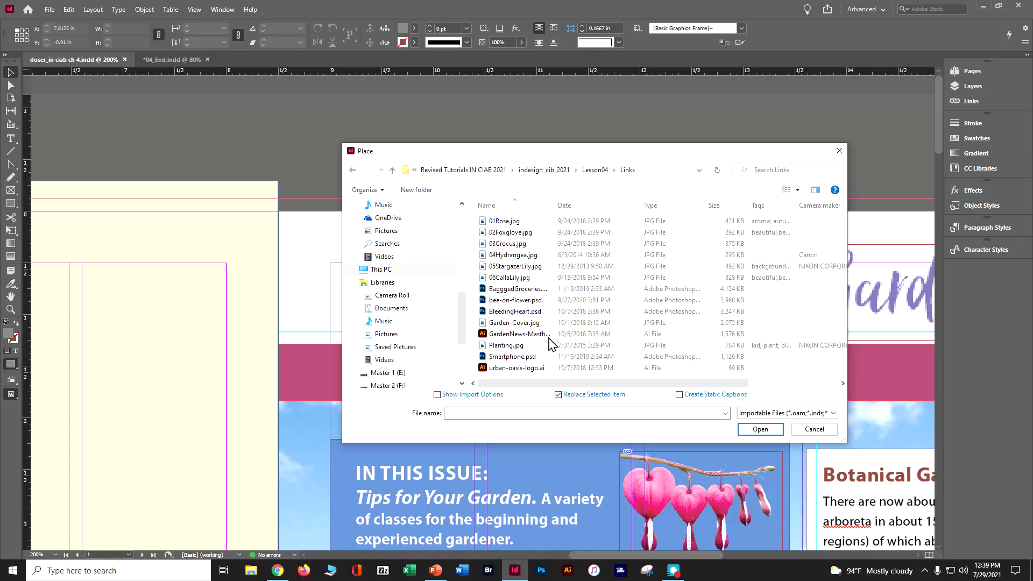
Step: Load urban-oasis-logo.ai from the Links folder for placement
{"action": "left_click", "coordinate": [537, 369]}
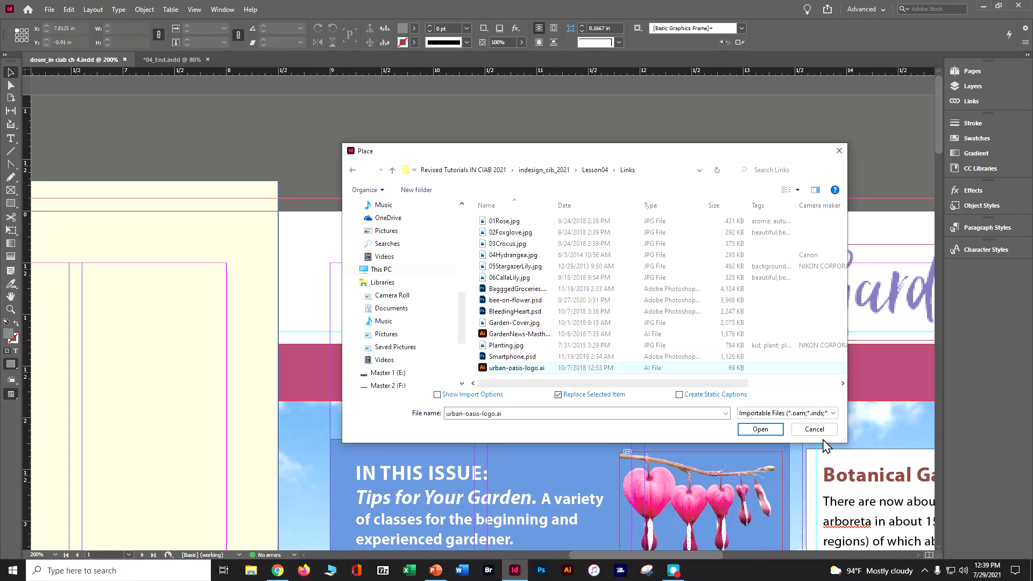
{"action": "left_click", "coordinate": [761, 429]}
Step: Try placing the logo at its original size near the cover page's upper-left corner and undo the placement
{"action": "left_click", "coordinate": [342, 252]}
{"action": "left_click_drag", "start_coordinate": [342, 252], "coordinate": [342, 249]}
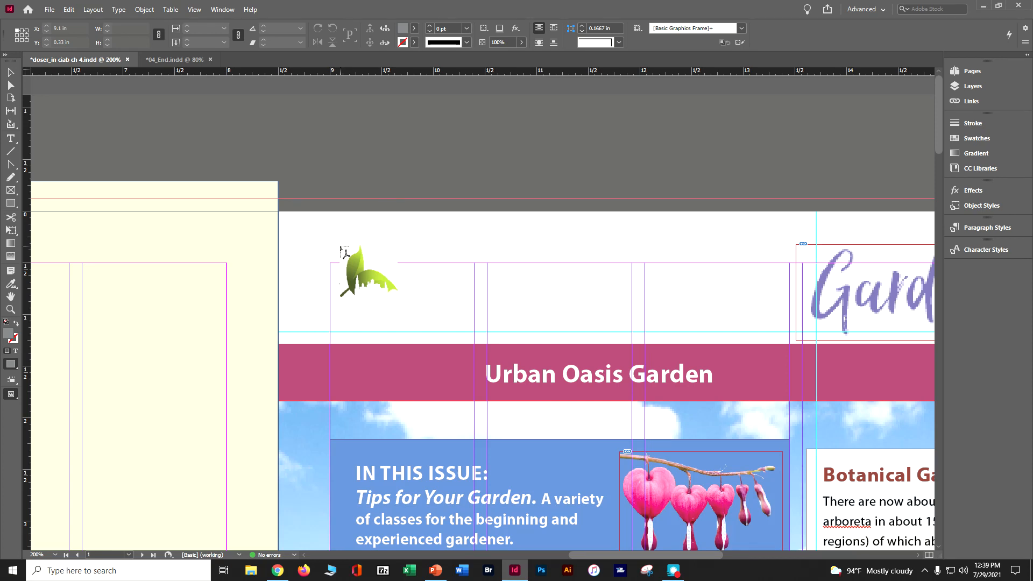
{"action": "left_click_drag", "start_coordinate": [341, 251], "coordinate": [323, 231]}
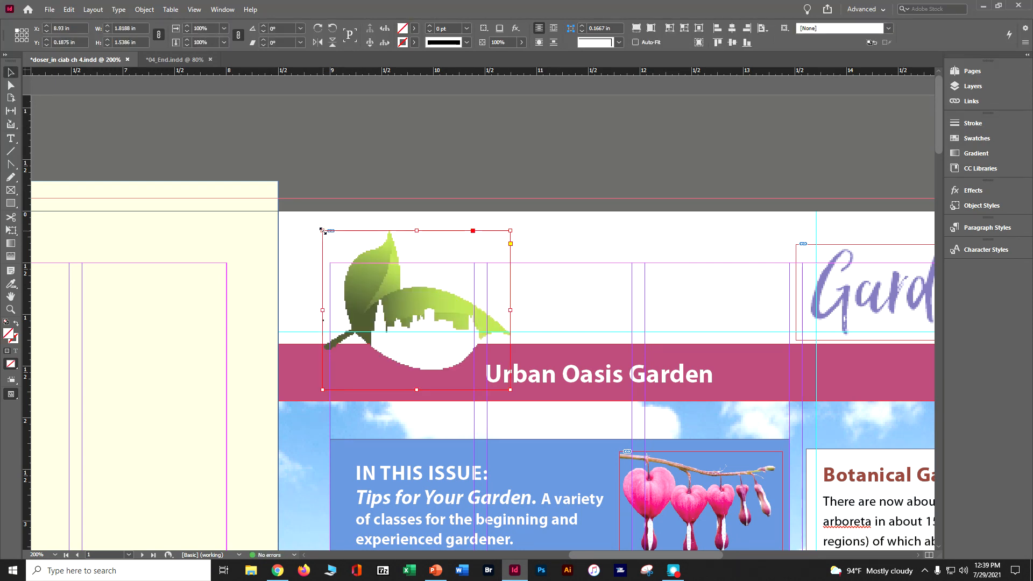
{"action": "key", "text": "ctrl+z"}
Step: Place the logo in a frame about 1.44 in wide by 1.22 in high over the pink banner's left end on the cover page
{"action": "left_click_drag", "start_coordinate": [324, 231], "coordinate": [474, 361]}
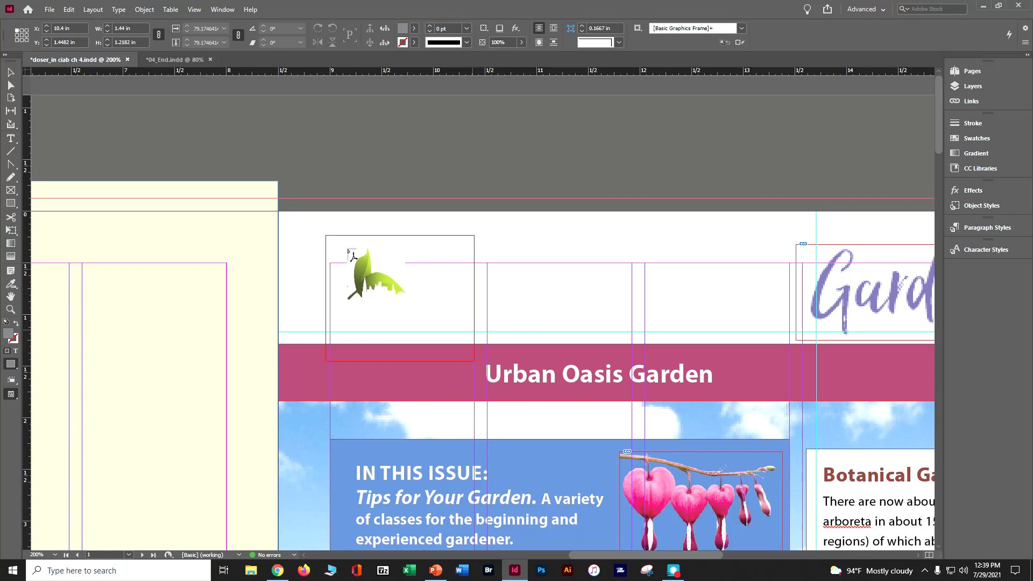
{"action": "key", "text": "Escape"}
{"action": "left_click", "coordinate": [347, 248]}
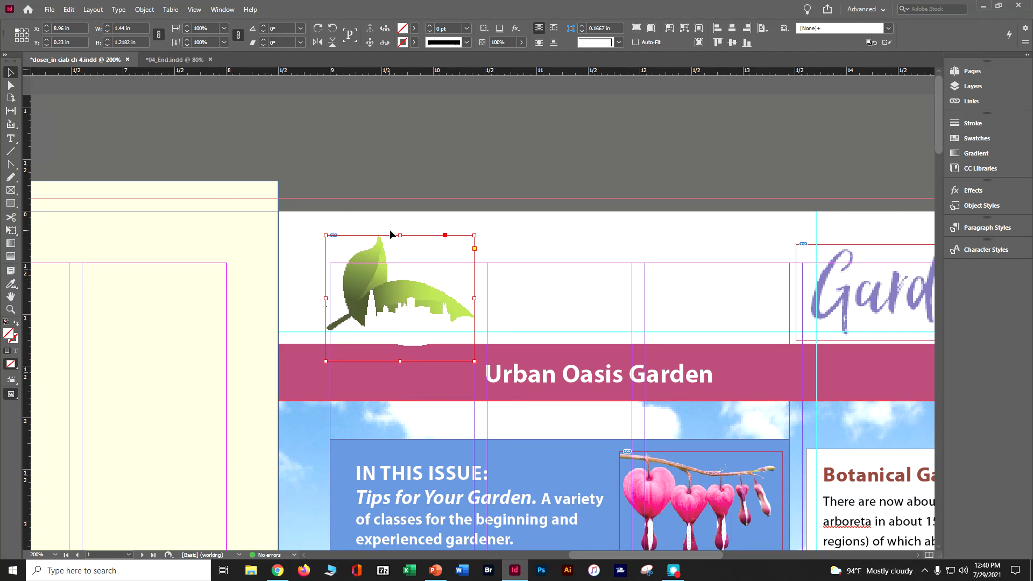
Step: Switch the display performance to High Quality Display
{"action": "left_click", "coordinate": [194, 9]}
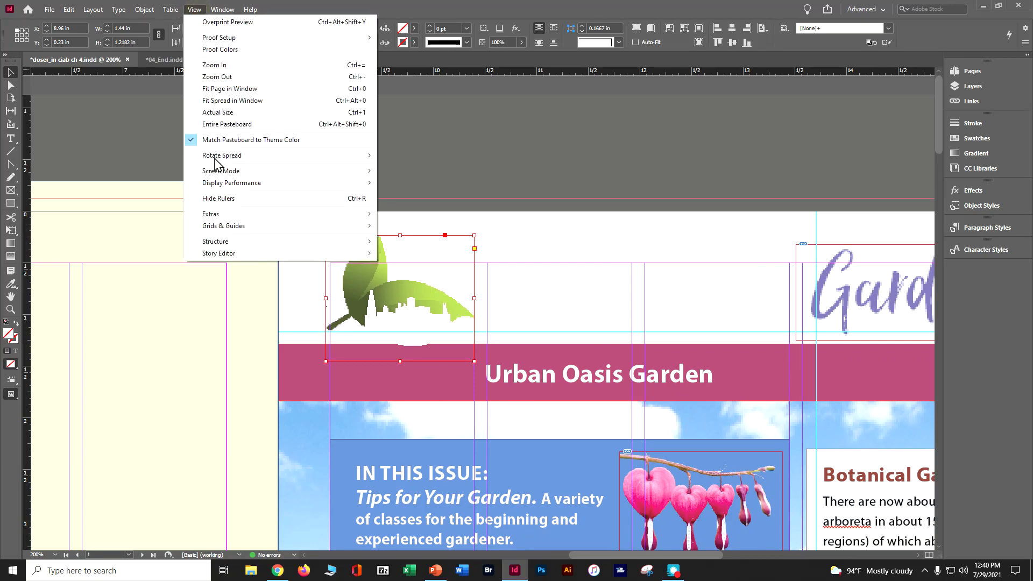
{"action": "mouse_move", "coordinate": [237, 184]}
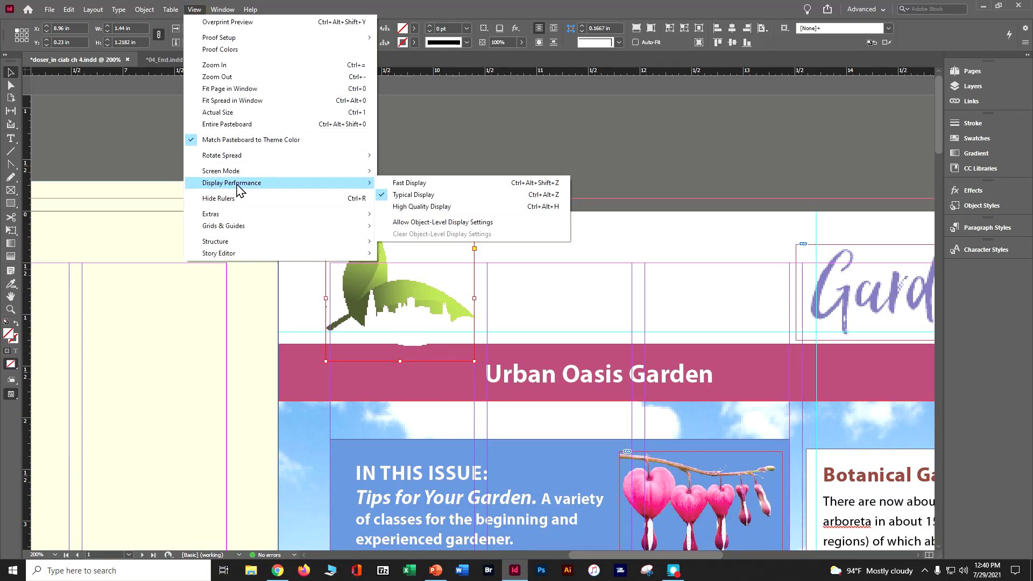
{"action": "left_click", "coordinate": [410, 206]}
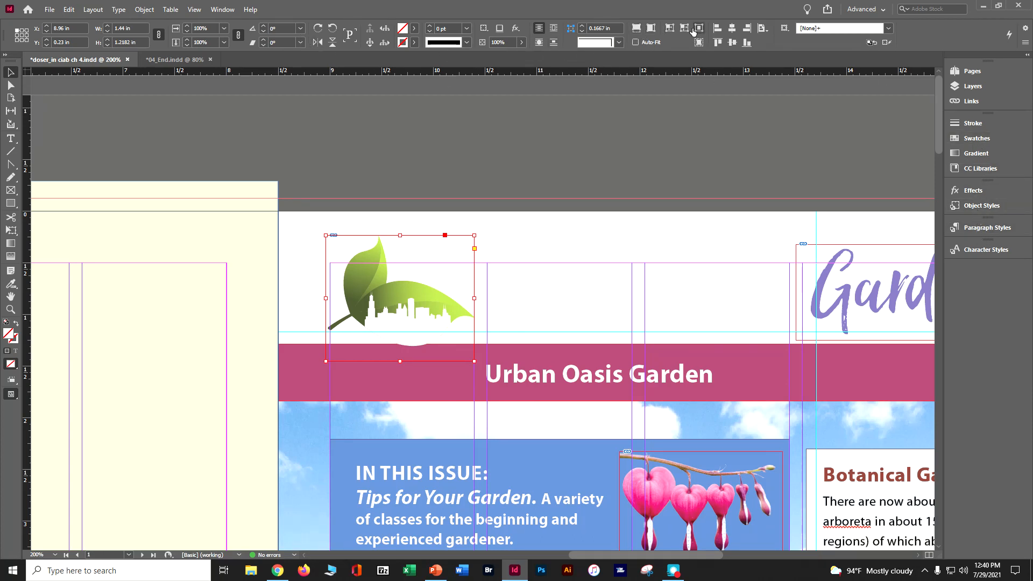
Step: Narrow the logo's frame to about 1.27 in wide and fit its content proportionally
{"action": "left_click", "coordinate": [638, 28]}
{"action": "left_click", "coordinate": [653, 29]}
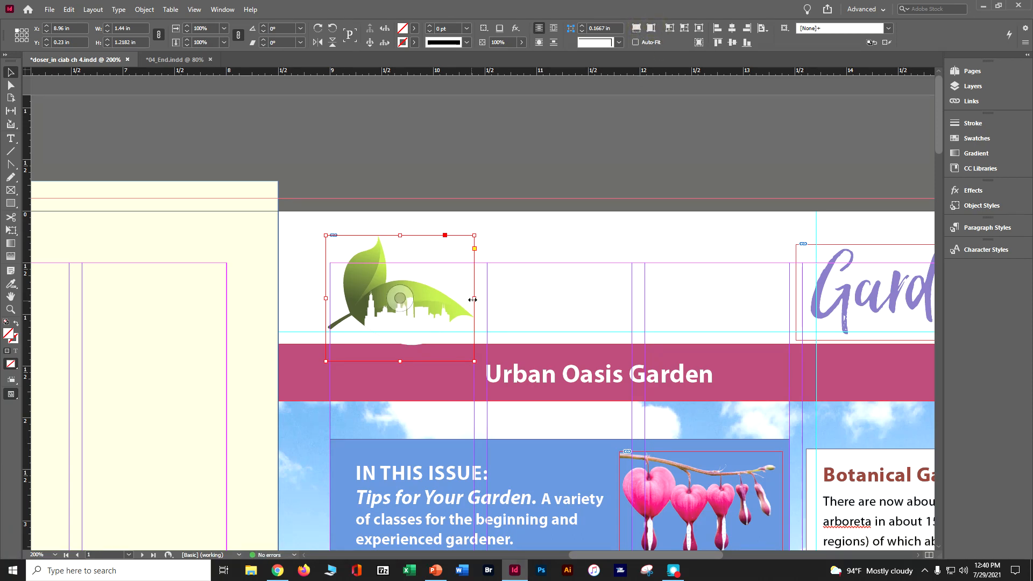
{"action": "left_click_drag", "start_coordinate": [474, 299], "coordinate": [457, 300]}
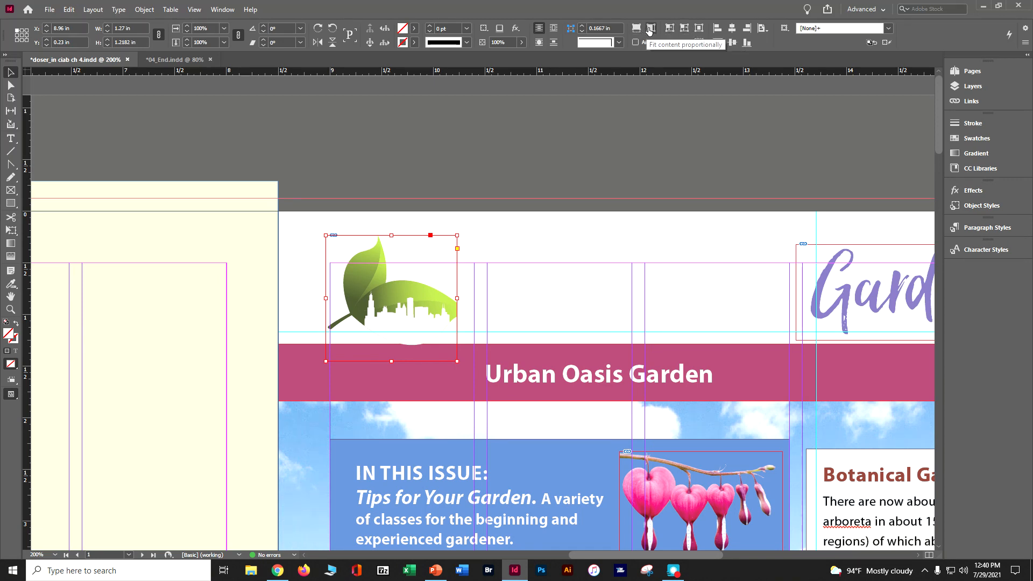
{"action": "left_click", "coordinate": [650, 29]}
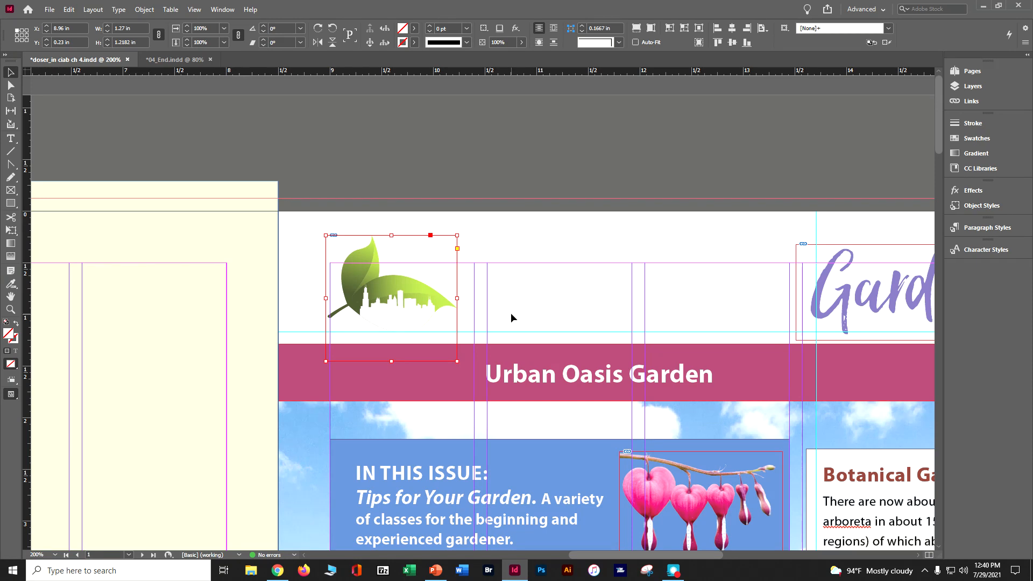
Step: Move the logo to about X 9.36 in, Y 0.64 in, overlapping the pink banner just before "Urban Oasis Garden"
{"action": "left_click_drag", "start_coordinate": [393, 278], "coordinate": [436, 327]}
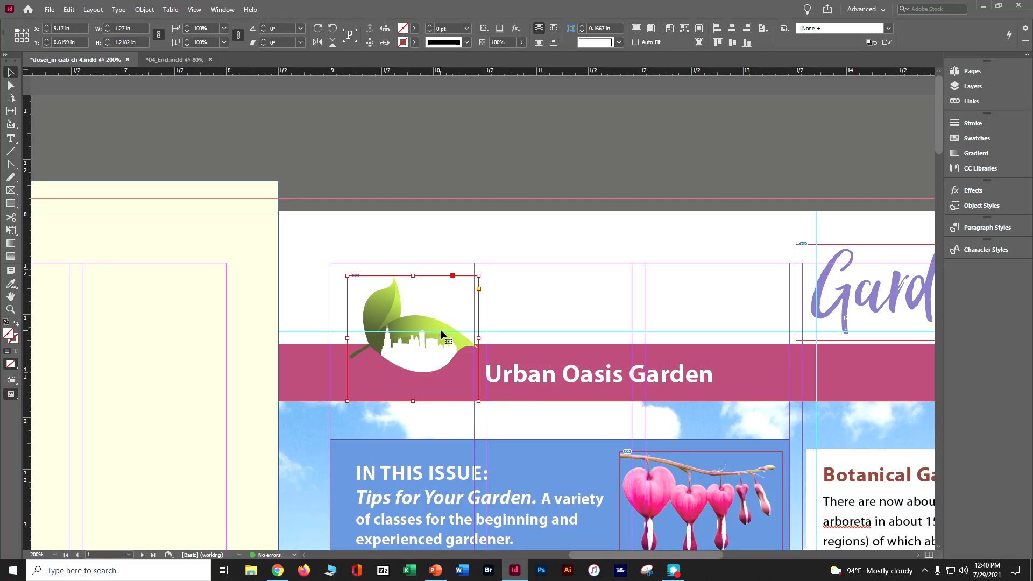
{"action": "mouse_move", "coordinate": [457, 333]}
{"action": "left_mouse_down"}
{"action": "mouse_move", "coordinate": [470, 332]}
{"action": "mouse_move", "coordinate": [468, 344]}
{"action": "left_mouse_up"}
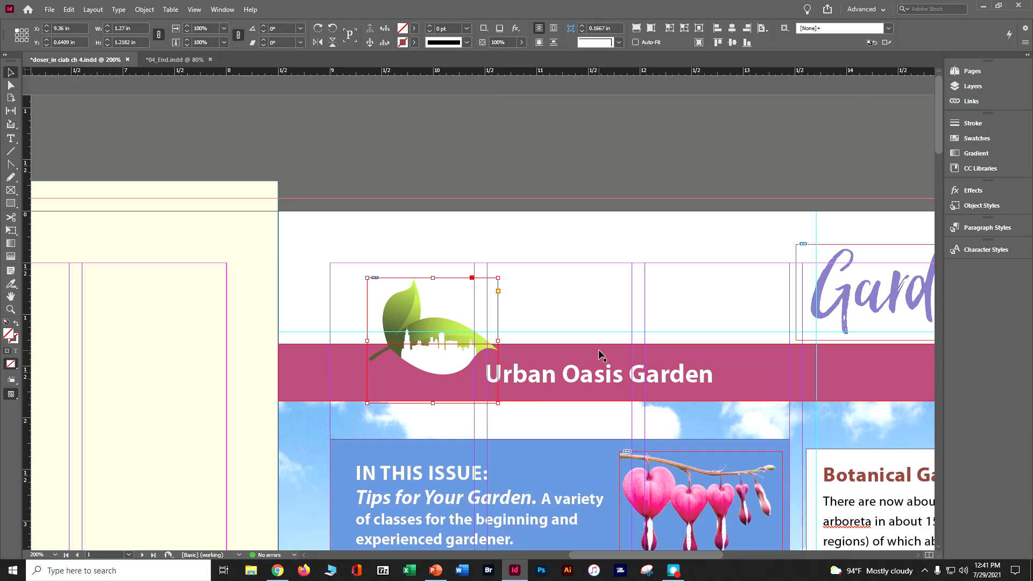
Step: Place urban-oasis-logo.ai at its original size below the return address on the back page, at about X 6.3 in, Y 9.5 in
{"action": "scroll", "coordinate": [606, 180], "scroll_direction": "down", "scroll_amount": 10}
{"action": "scroll", "coordinate": [628, 368], "scroll_direction": "down", "scroll_amount": 10}
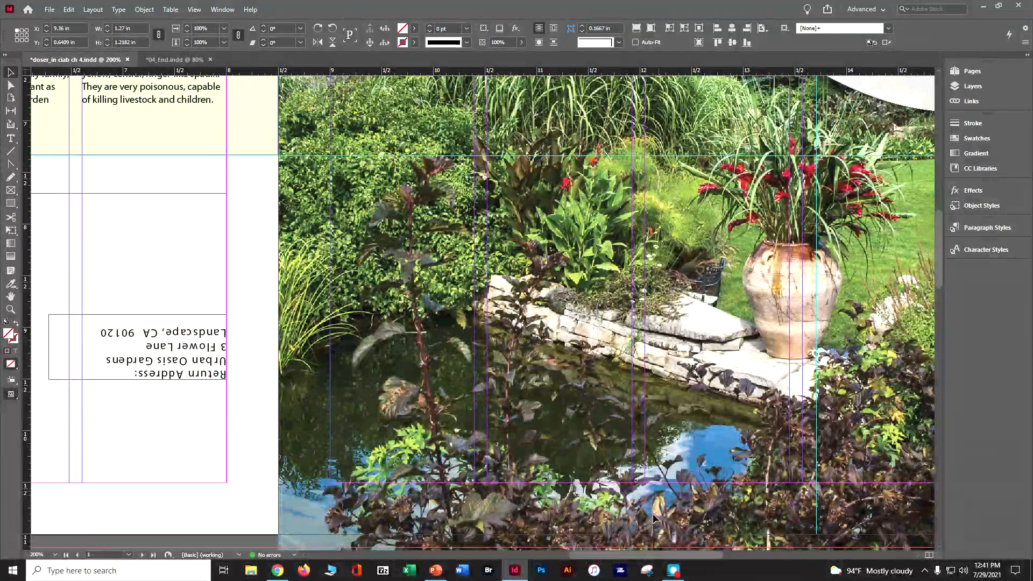
{"action": "scroll", "coordinate": [654, 517], "scroll_direction": "left", "scroll_amount": 4}
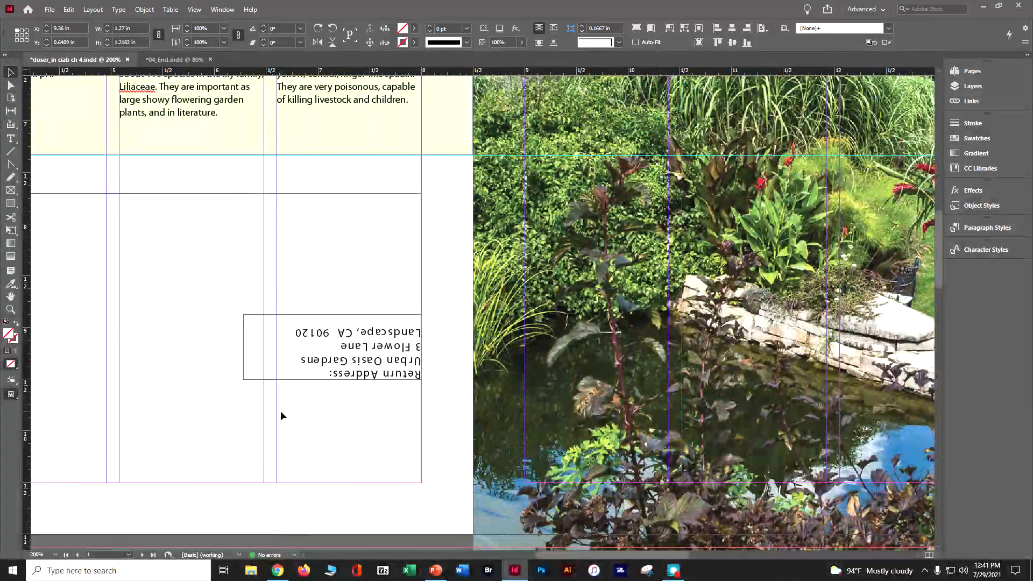
{"action": "left_click", "coordinate": [280, 416]}
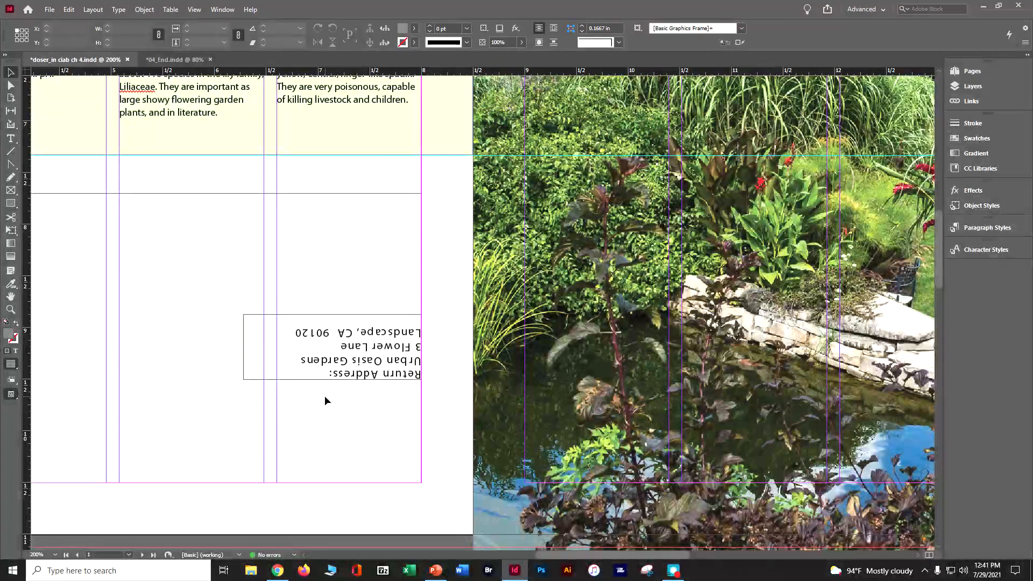
{"action": "left_click", "coordinate": [49, 9]}
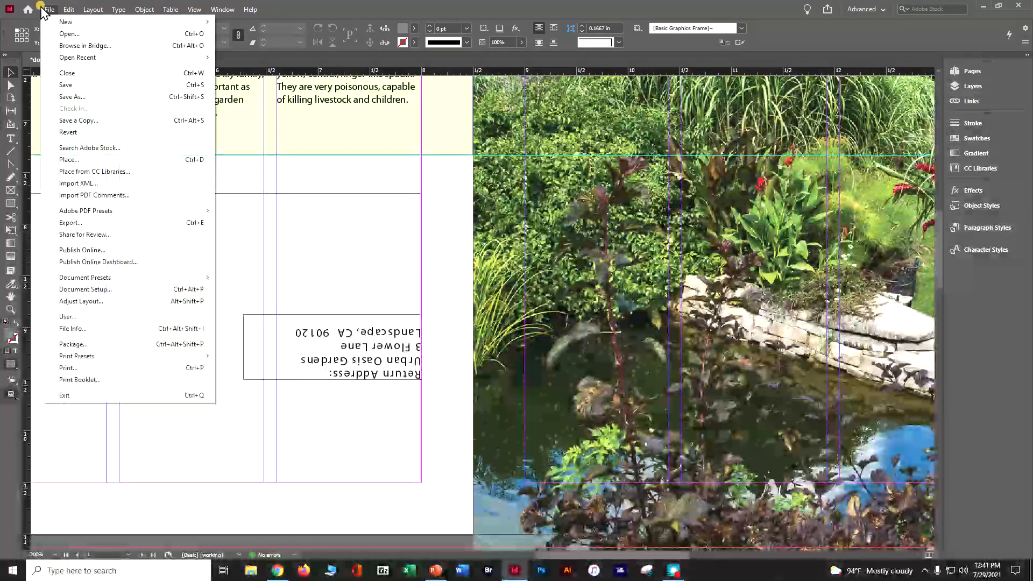
{"action": "left_click", "coordinate": [54, 160]}
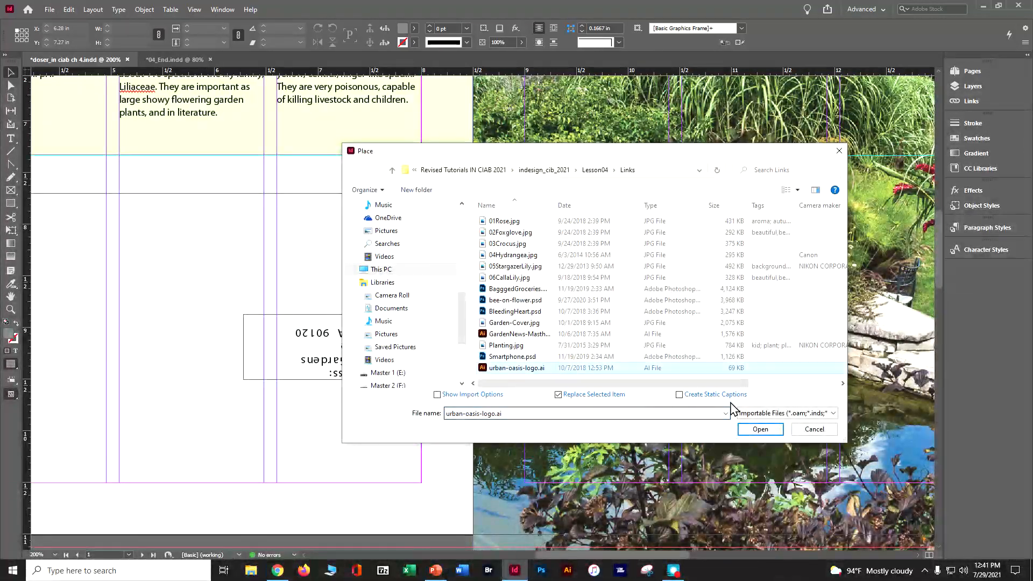
{"action": "left_click", "coordinate": [760, 429]}
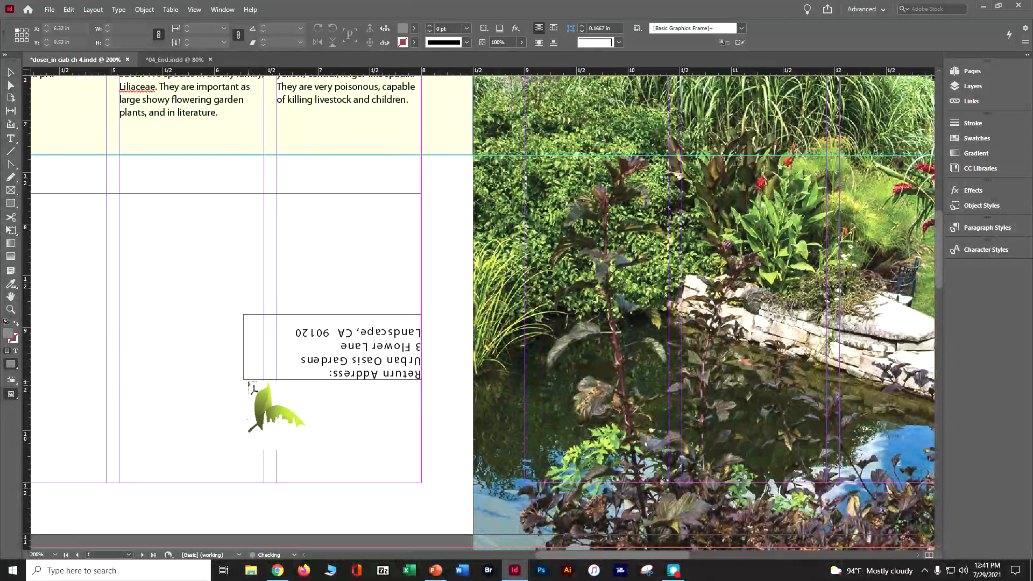
{"action": "left_click", "coordinate": [246, 380]}
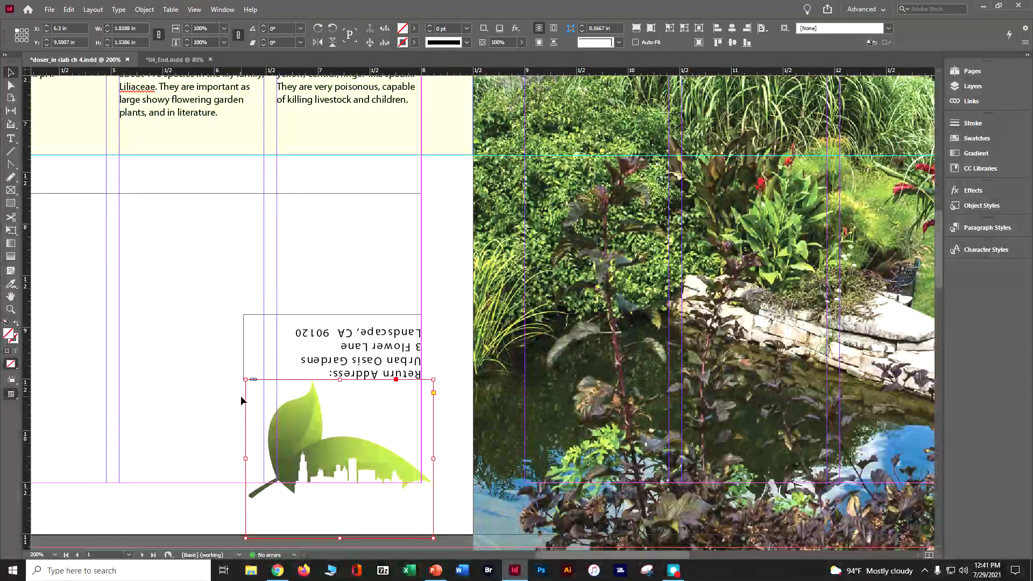
Step: Deselect everything and save the document
{"action": "left_click", "coordinate": [69, 10]}
{"action": "left_click", "coordinate": [132, 186]}
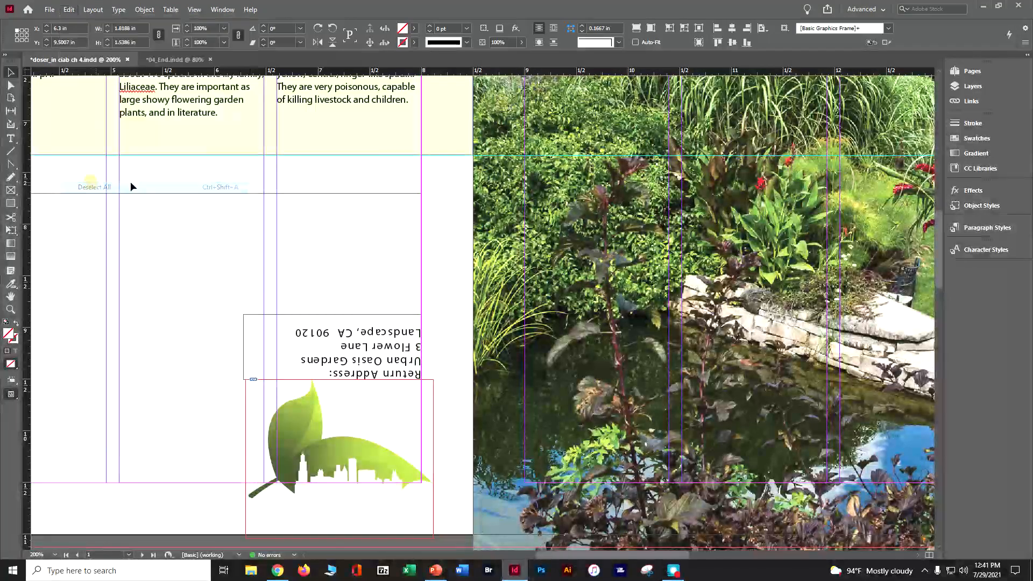
{"action": "key", "text": "ctrl+s"}
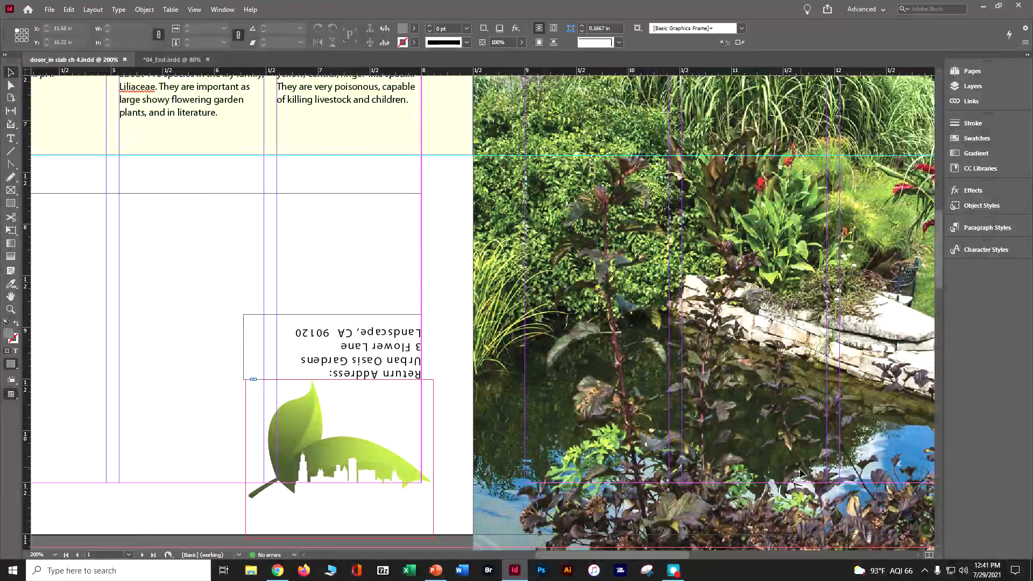
Step: Bring the empty area above the Rose, Foxglove and Crocus text columns on page 4 into view
{"action": "left_click_drag", "start_coordinate": [680, 554], "coordinate": [684, 555]}
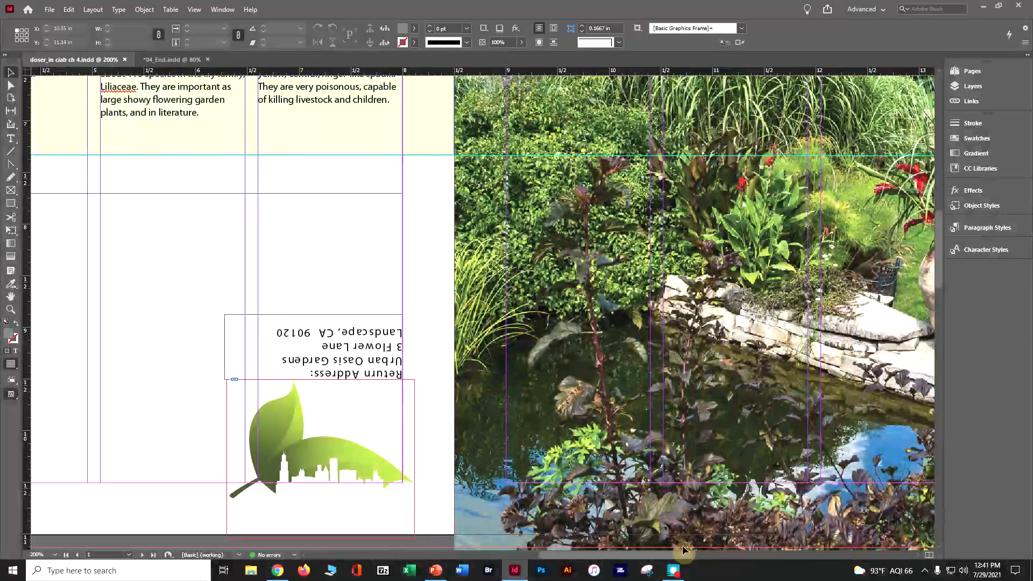
{"action": "scroll", "coordinate": [684, 554], "scroll_direction": "up", "scroll_amount": 15}
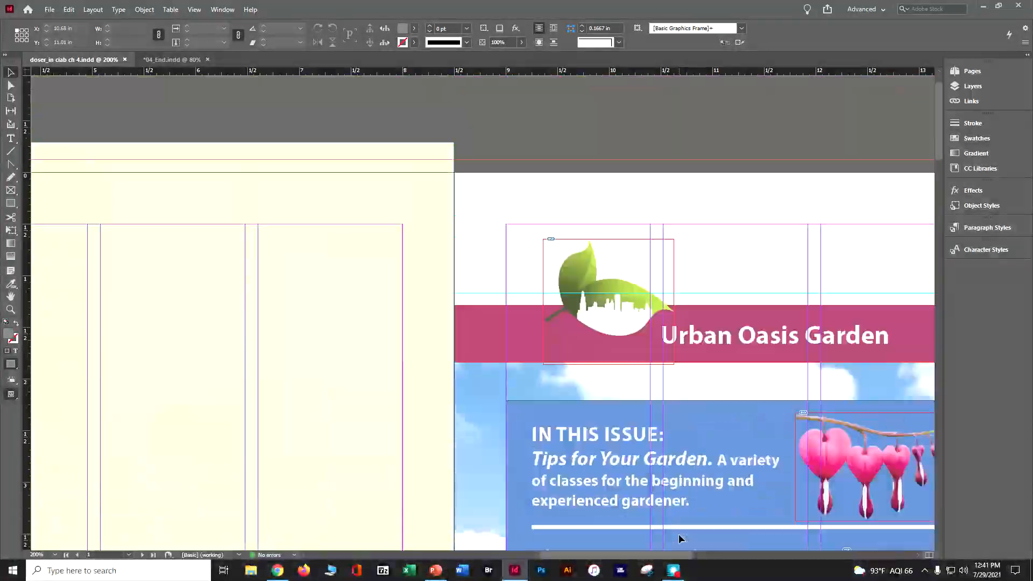
{"action": "scroll", "coordinate": [638, 540], "scroll_direction": "right", "scroll_amount": 5}
{"action": "left_click_drag", "start_coordinate": [600, 556], "coordinate": [524, 551]}
{"action": "scroll", "coordinate": [502, 272], "scroll_direction": "down", "scroll_amount": 2}
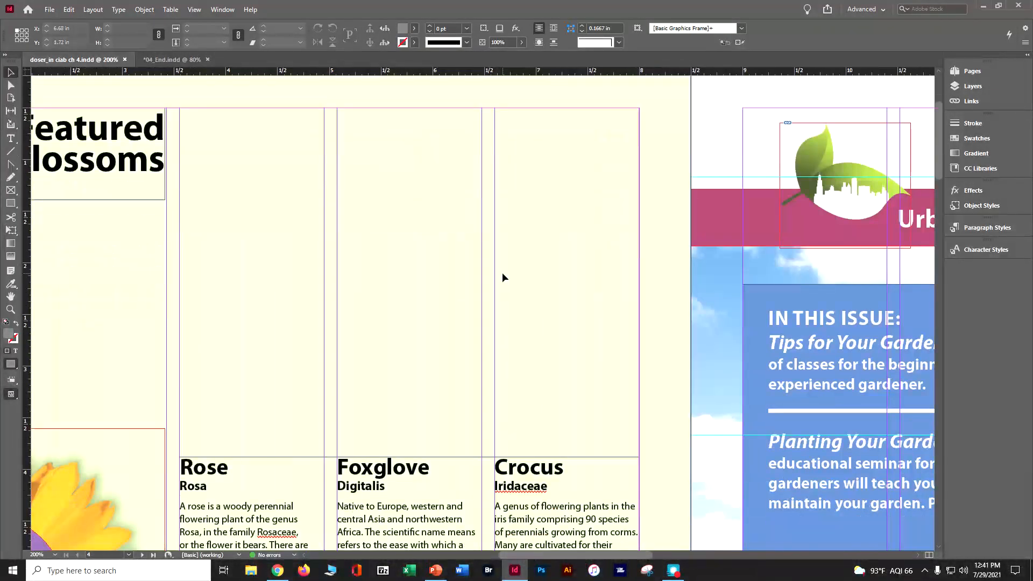